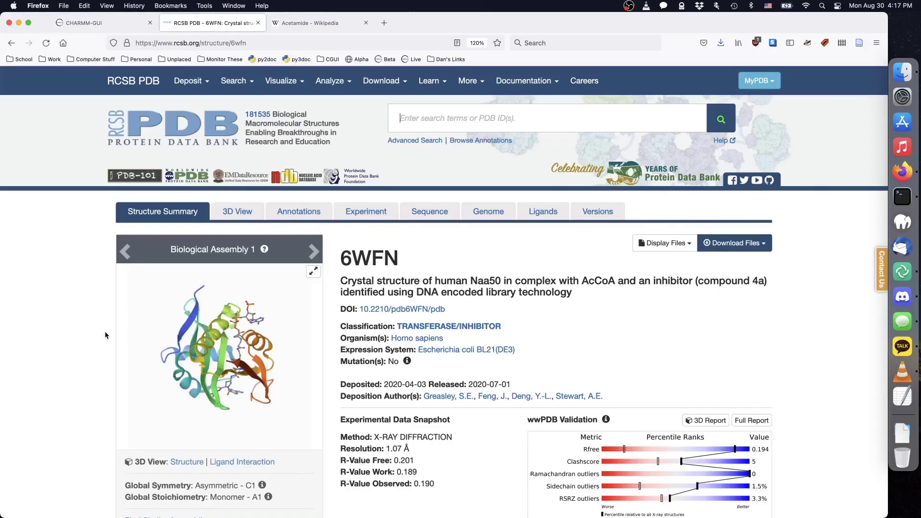
Bring the CHARMM-GUI Multicomponent Assembler page to the front after viewing the 6WFN entry
key(ctrl+shift+Tab)
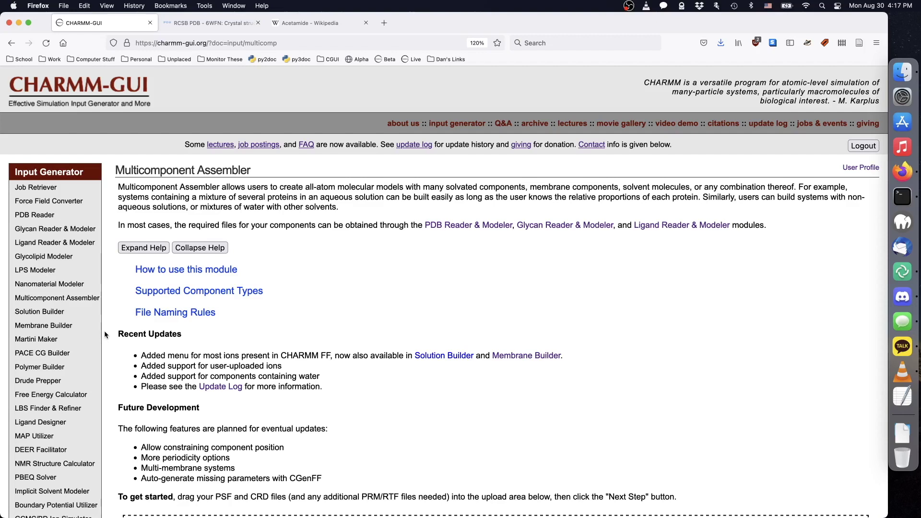
Fetch PDB entry 6wfn in the PDB Reader module
click(65, 220)
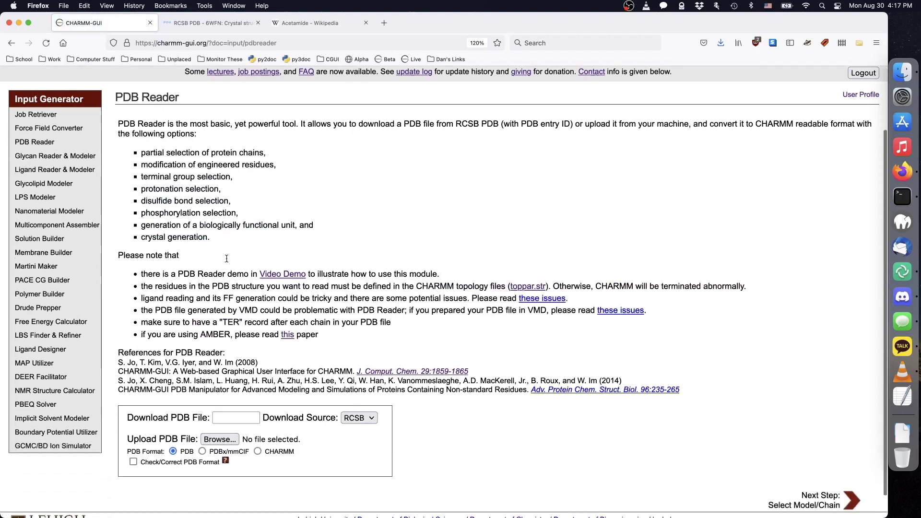
scroll(216, 360, down, 4)
click(242, 396)
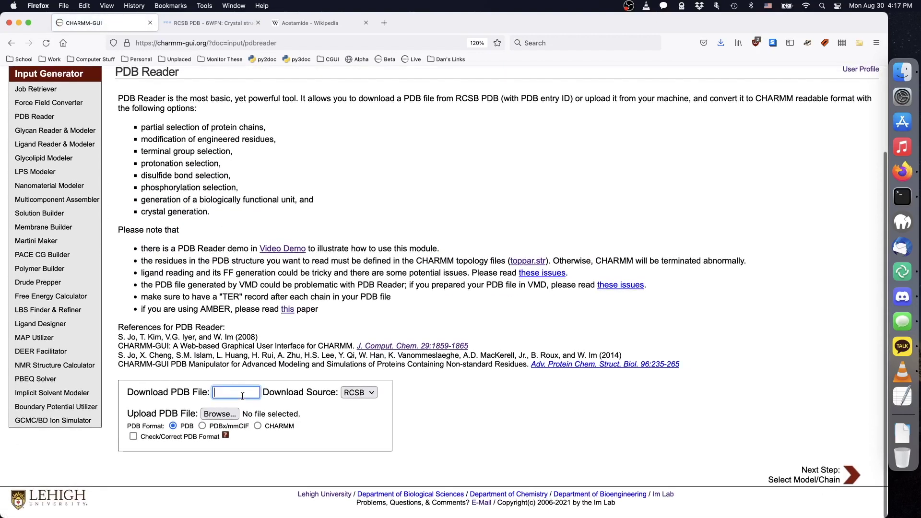
text(6wfn)
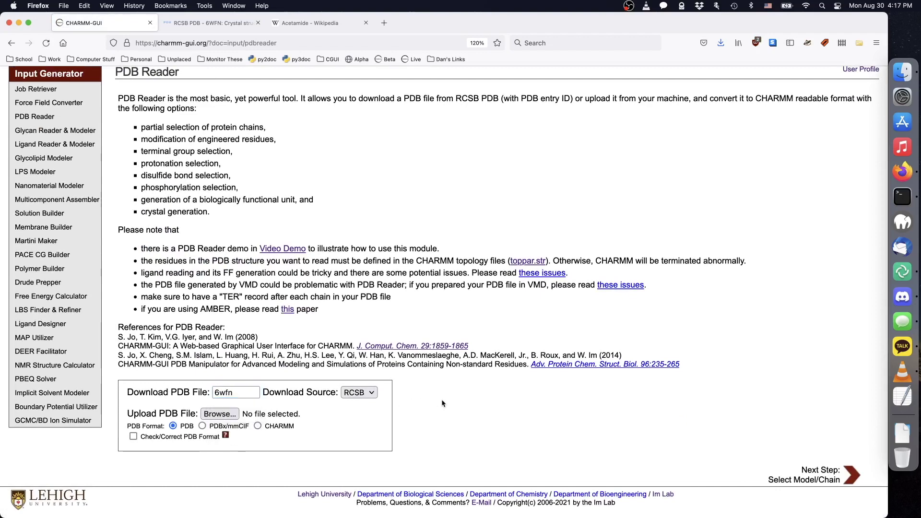
click(827, 482)
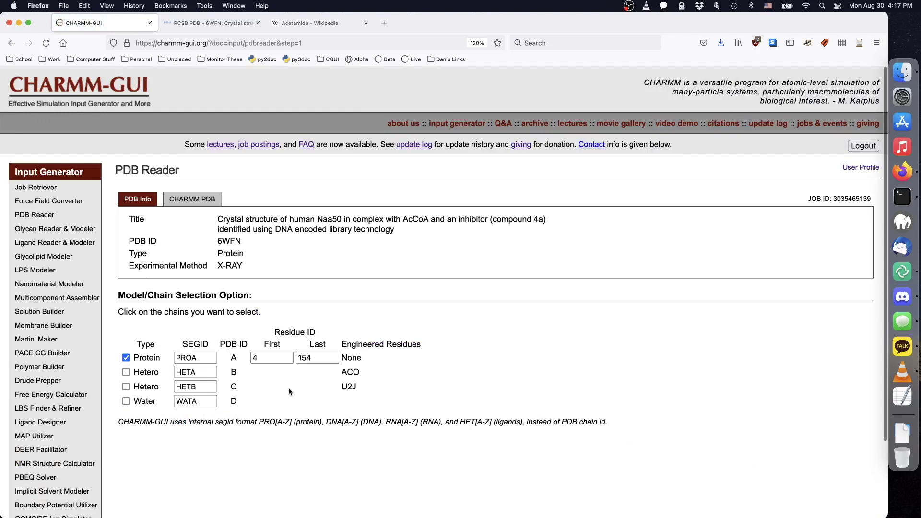
Include ligand chains HETA (ACO) and HETB (U2J) and generate the CHARMM PDB files
click(126, 373)
click(126, 386)
scroll(661, 444, down, 4)
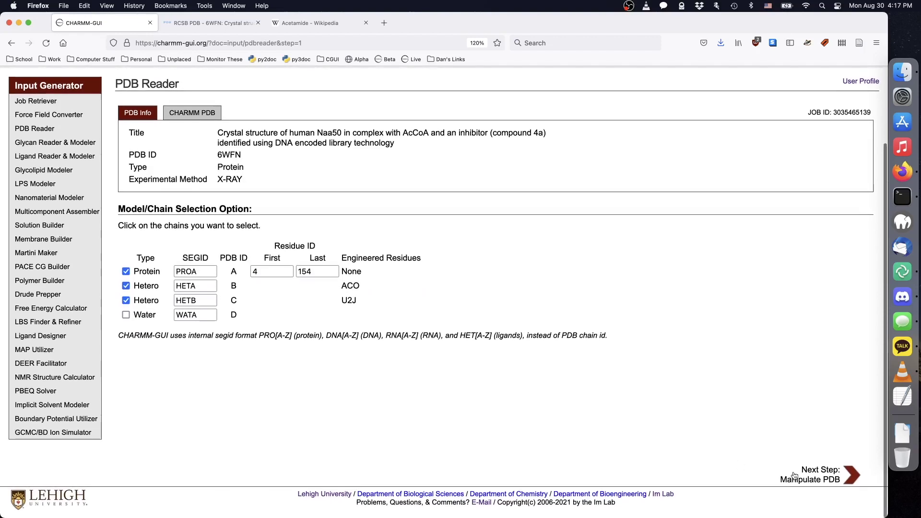
click(794, 476)
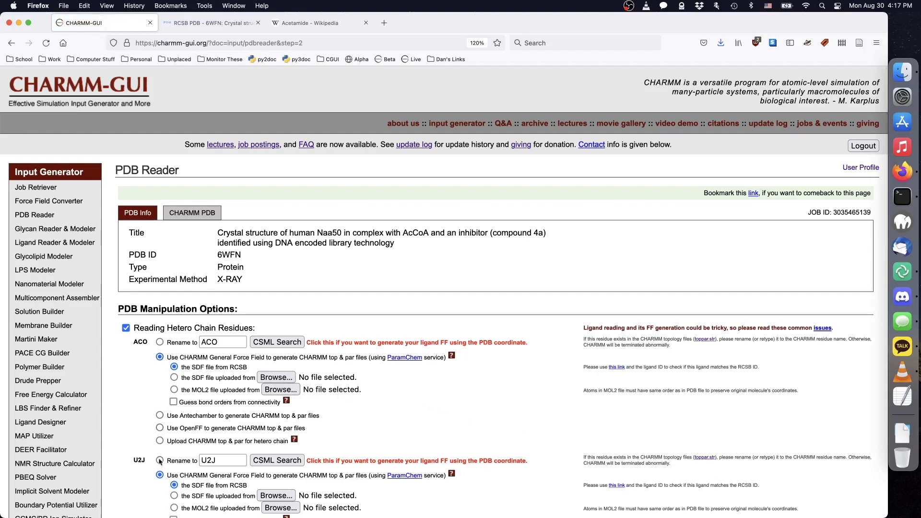
scroll(570, 428, down, 5)
scroll(569, 424, down, 10)
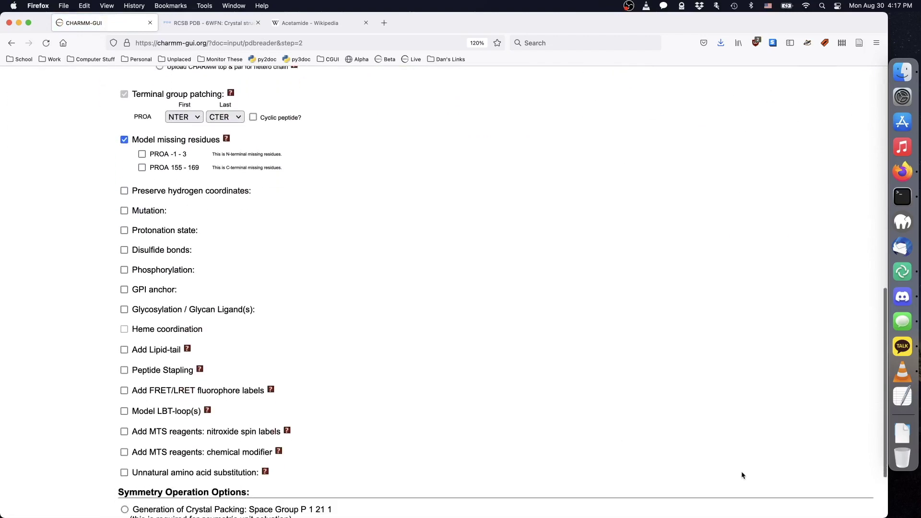
click(852, 480)
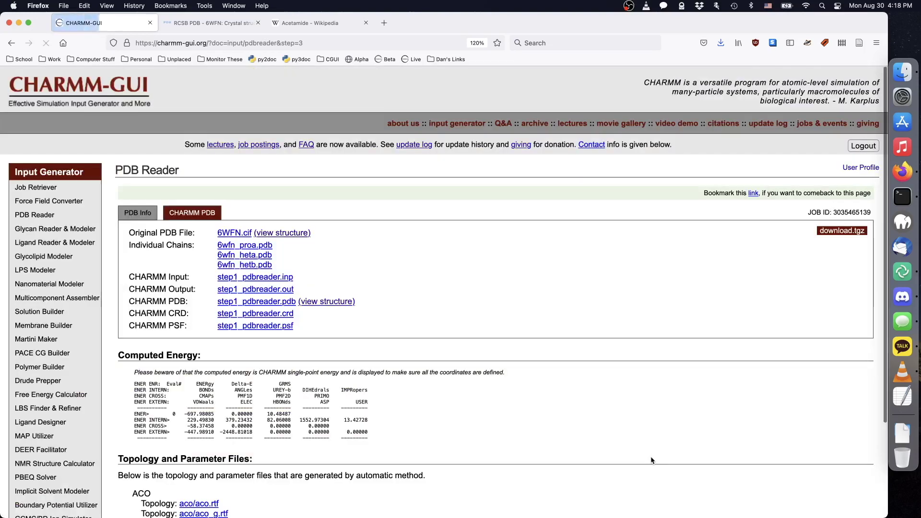
click(336, 302)
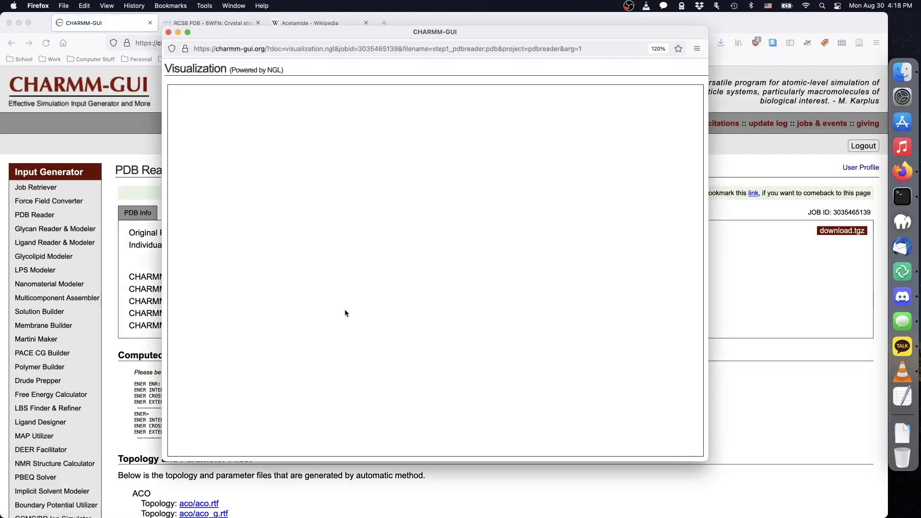
drag(514, 385, 537, 375)
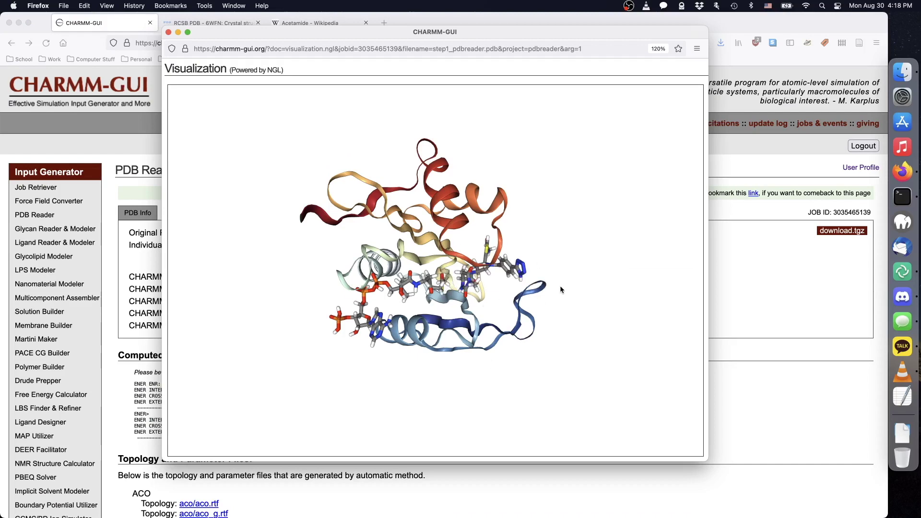
key(super+w)
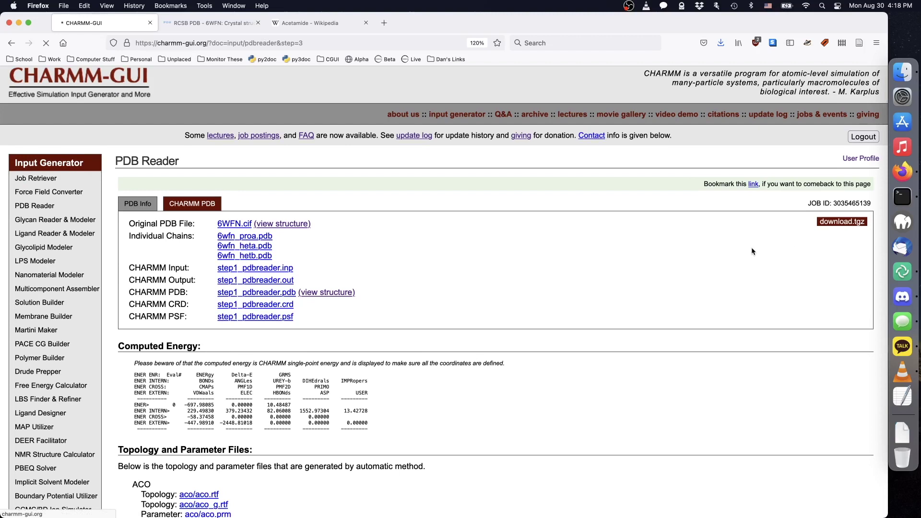
key(Return)
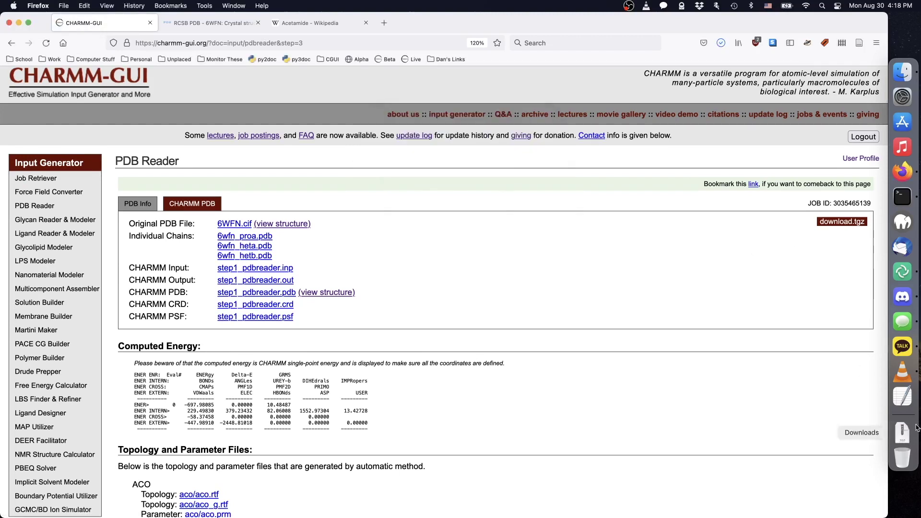
Unpack charmm-gui.tgz and rename step1_pdbreader.psf to 6wfn.psf
click(898, 433)
click(717, 405)
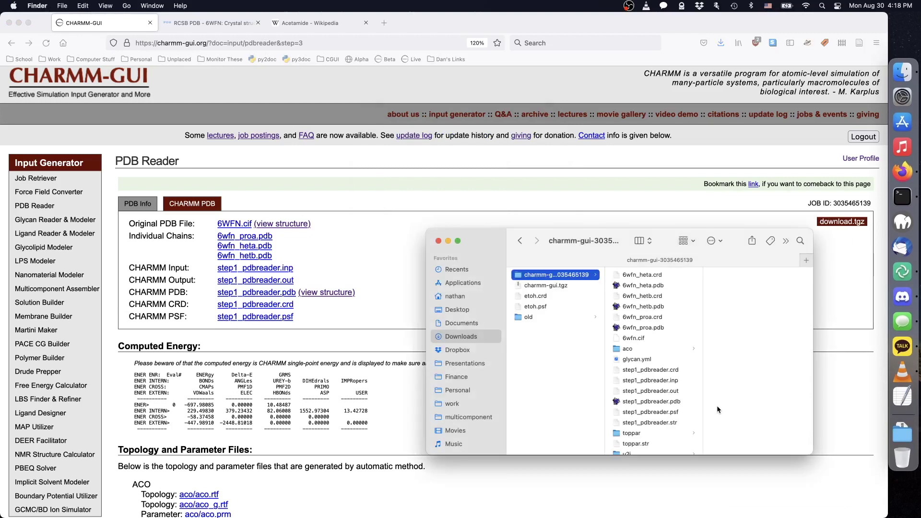
click(661, 411)
key(Return)
text(6wfn)
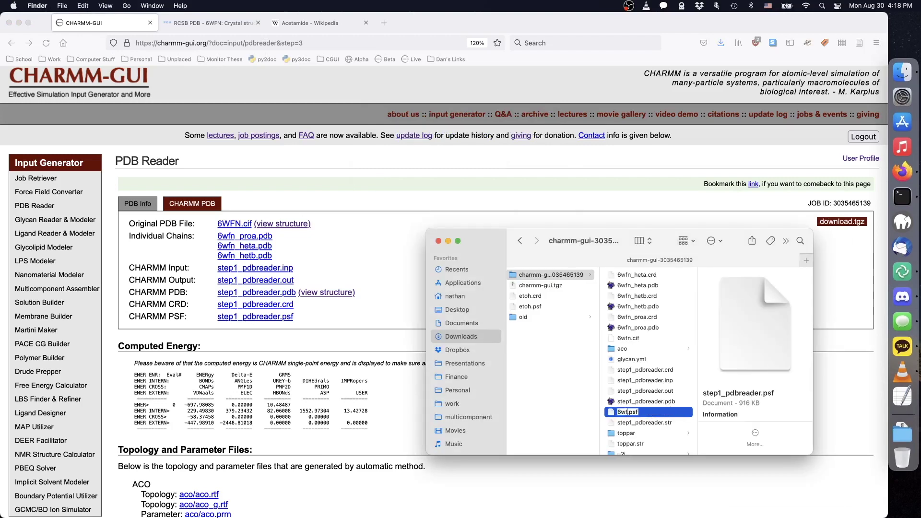
key(Return)
Rename step1_pdbreader.crd to 6wfn.crd and move both 6wfn files into Downloads
click(660, 381)
key(Return)
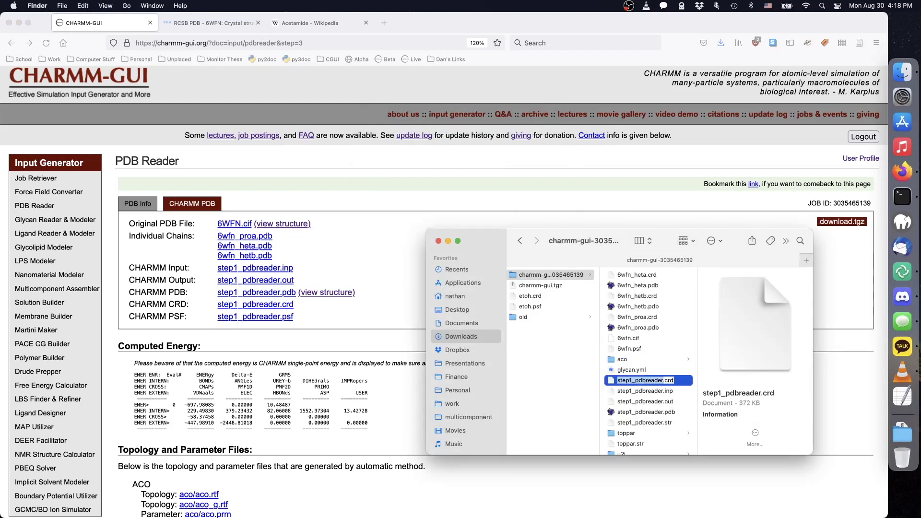
text(6wfn)
key(Return)
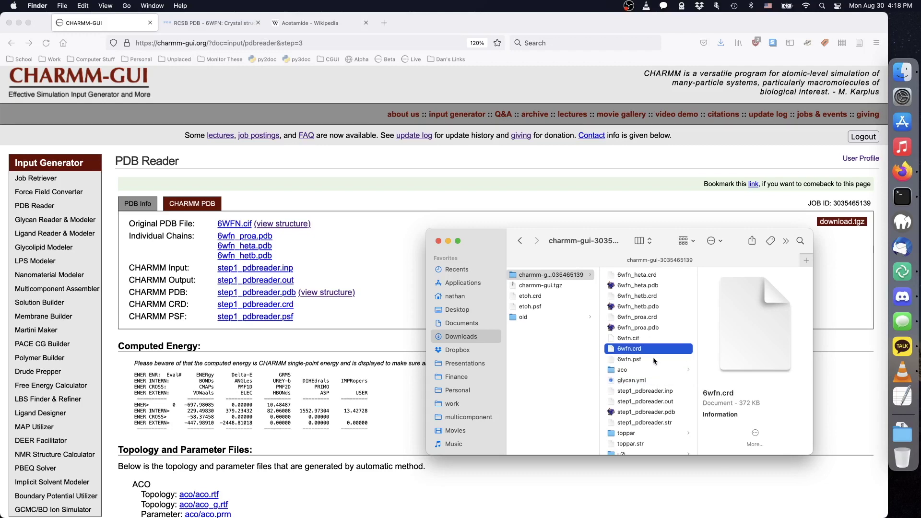
shift+click(651, 360)
drag(651, 360, 551, 361)
Move aco_g.rtf and aco.prm from the aco folder into Downloads
click(636, 349)
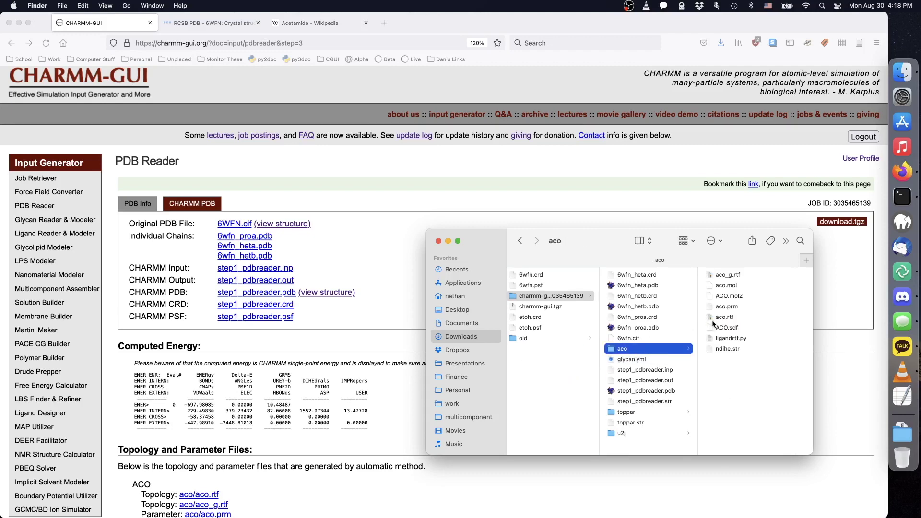
click(737, 274)
key(super+BackSpace)
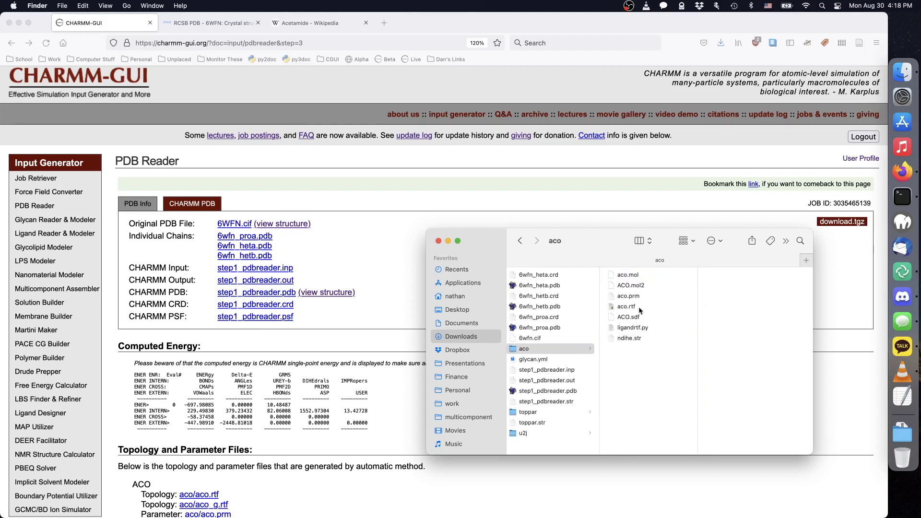
click(745, 296)
drag(745, 296, 540, 294)
Move u2j_g.rtf and u2j.prm from the u2j folder into Downloads
click(617, 434)
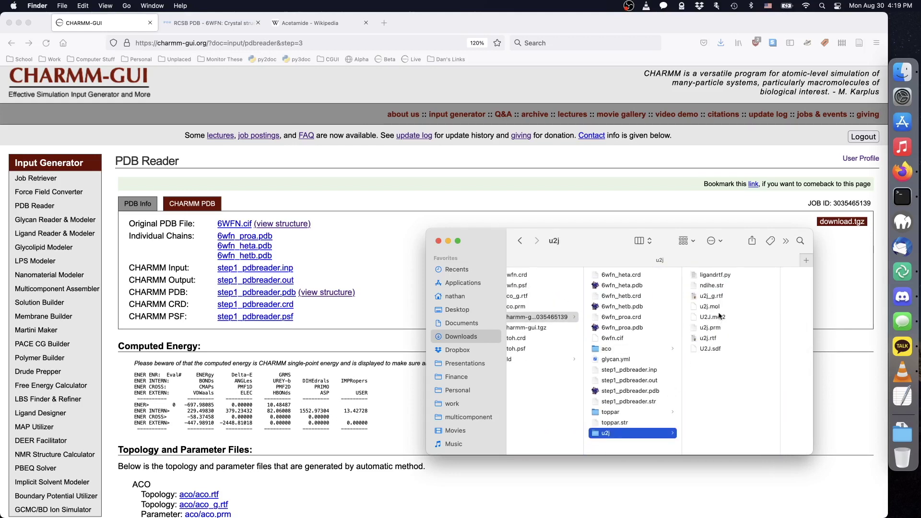
drag(712, 296, 544, 302)
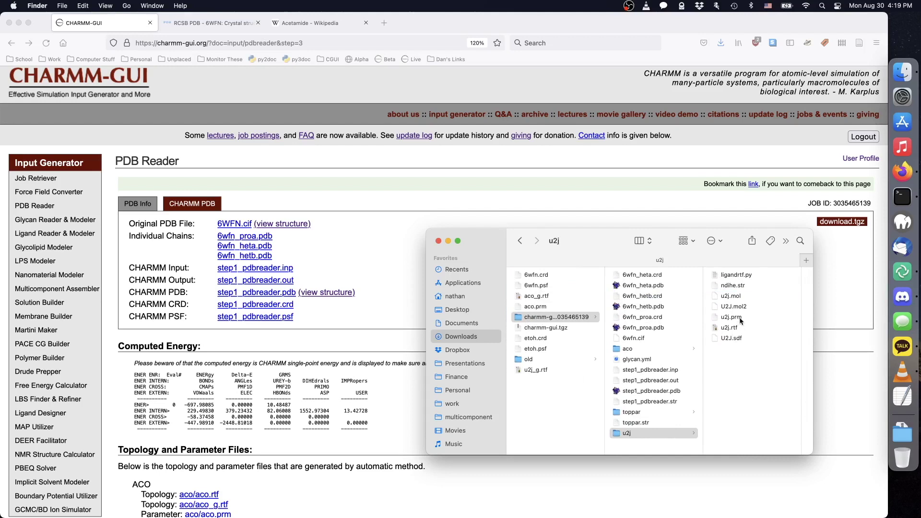
drag(741, 318, 561, 300)
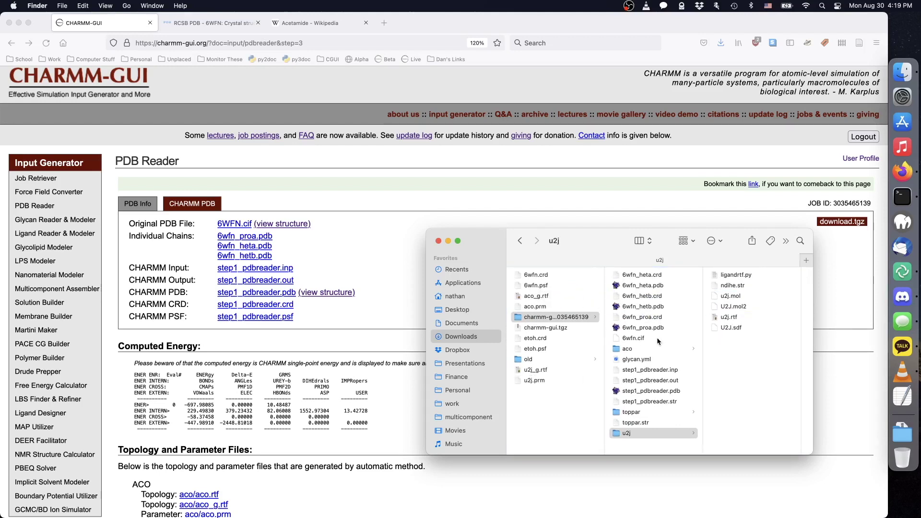
click(648, 391)
Upload step1_pdbreader.pdb to a fresh PDB Reader as a CHARMM-format file
click(291, 380)
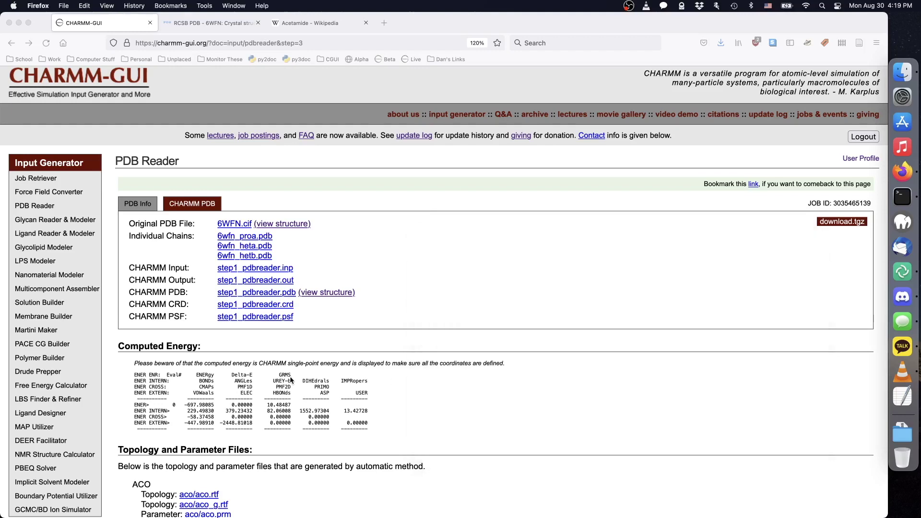
click(65, 213)
scroll(363, 311, down, 3)
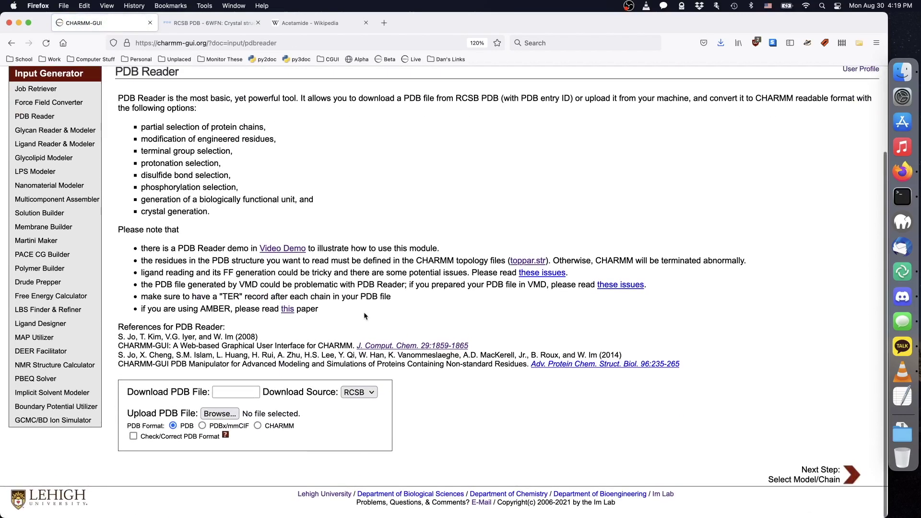
key(super+Tab)
drag(643, 391, 234, 414)
key(super+Tab)
click(258, 426)
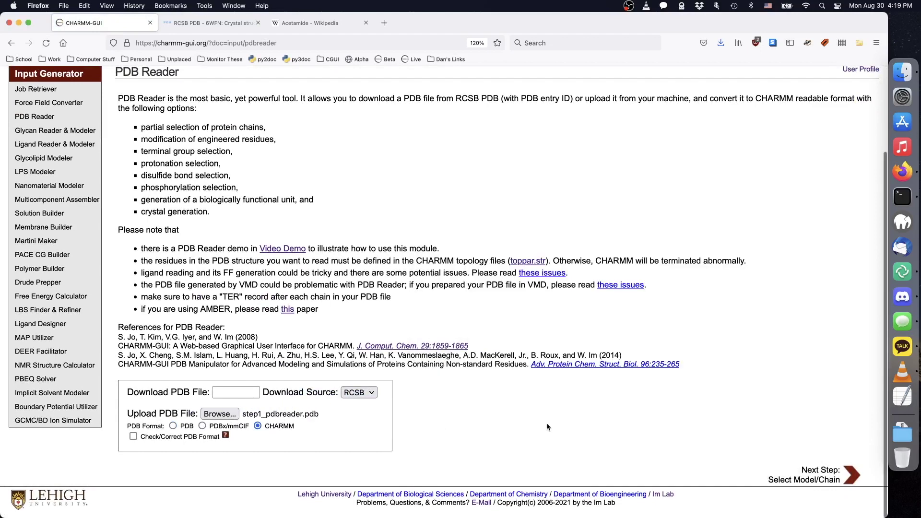
click(847, 477)
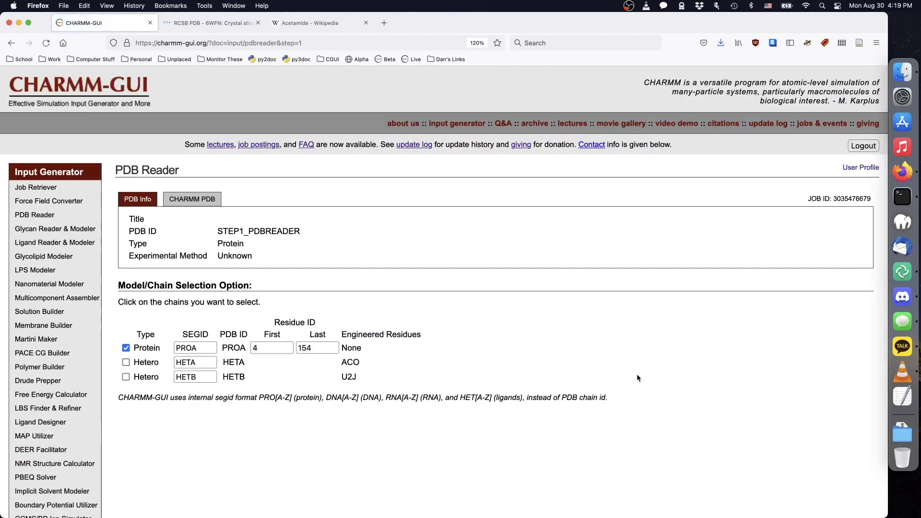
Keep only the ACO ligand chain HETA, excluding the protein
click(126, 348)
click(126, 363)
scroll(440, 373, down, 3)
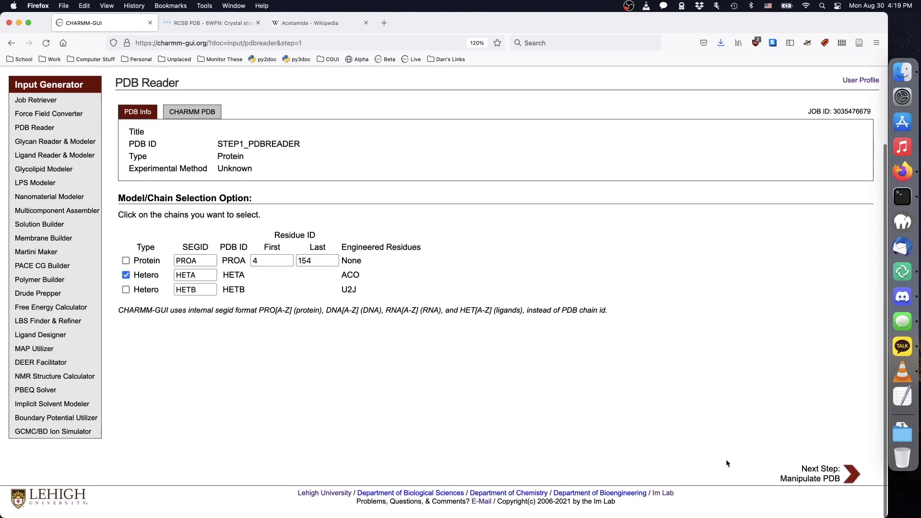
click(815, 487)
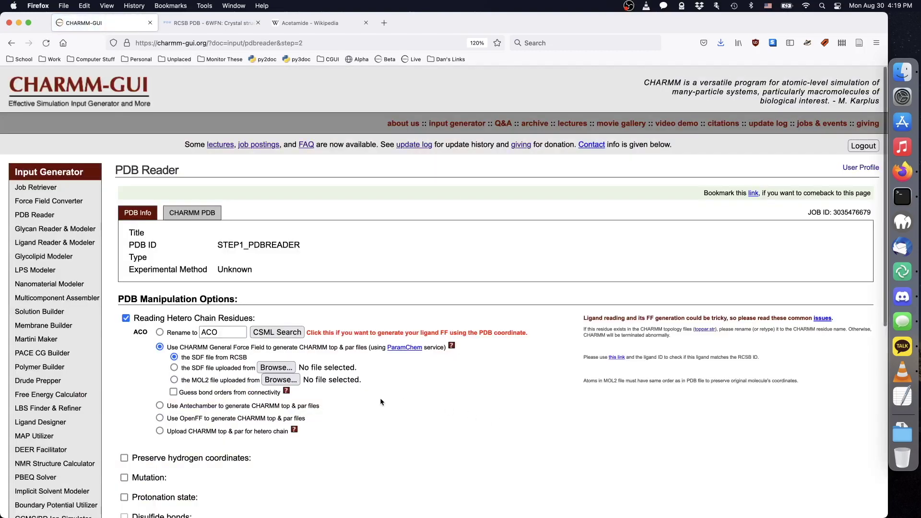
Supply aco_g.rtf and aco.prm as ACO topology and parameters, then generate the PDB
click(160, 431)
key(super+Tab)
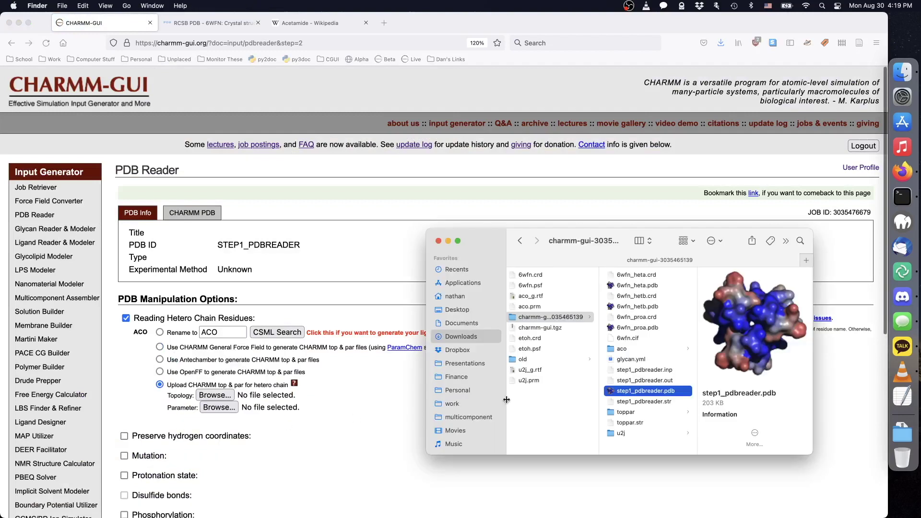
drag(540, 297, 243, 402)
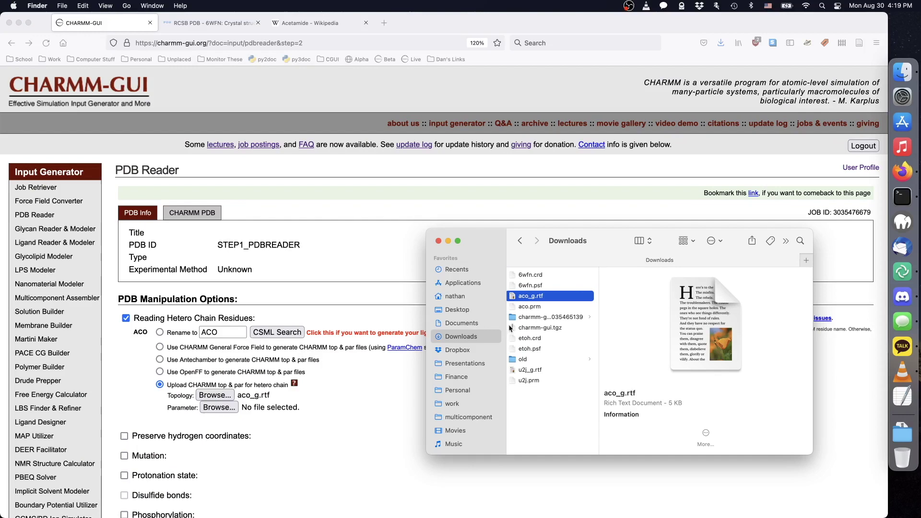
click(547, 309)
drag(546, 309, 219, 407)
click(370, 410)
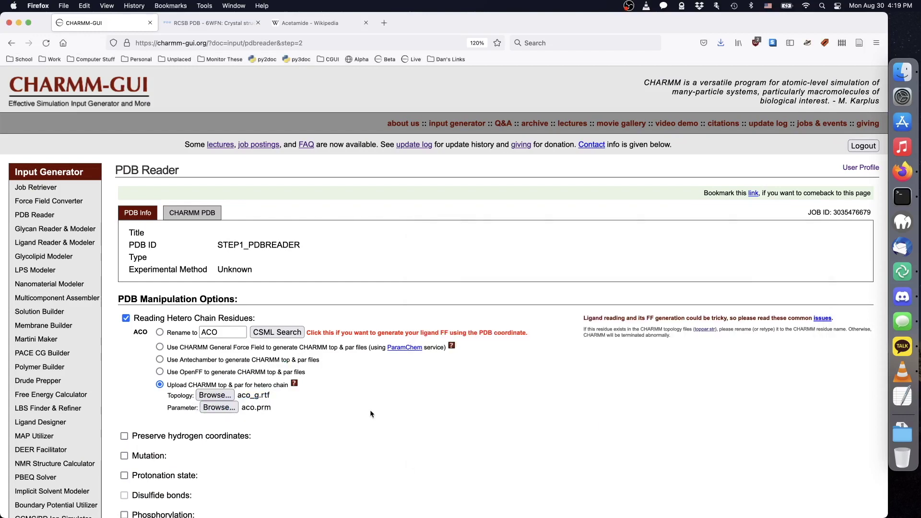
scroll(591, 408, down, 10)
click(852, 475)
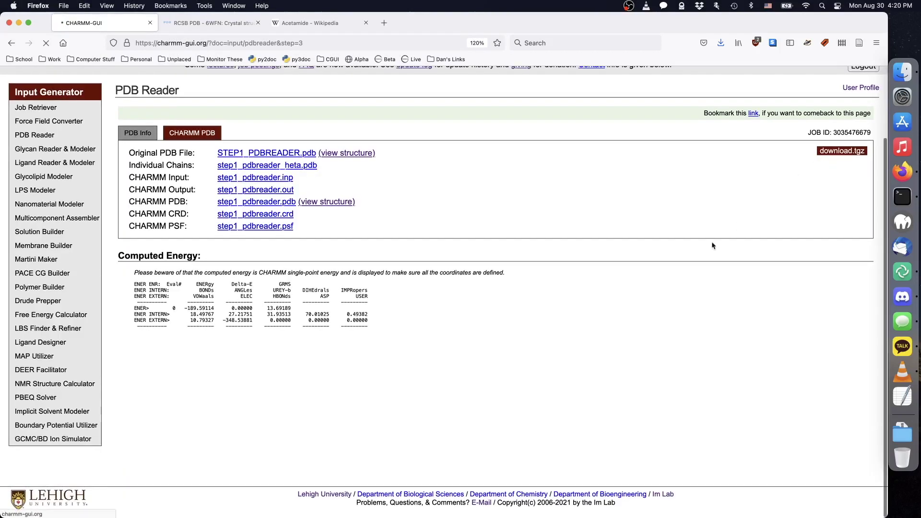
Save and extract the ACO job archive, rename its files to aco.psf and aco.crd, and move them into Downloads
click(522, 244)
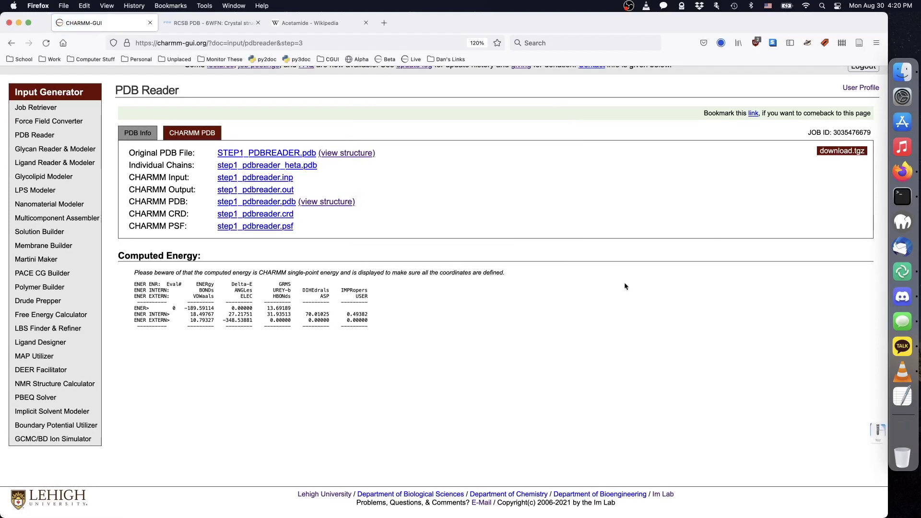
click(903, 432)
click(586, 332)
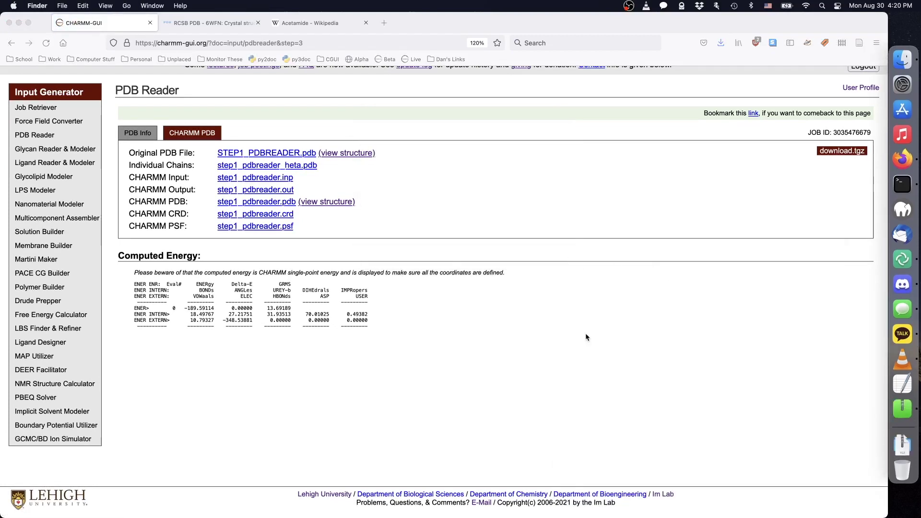
click(653, 318)
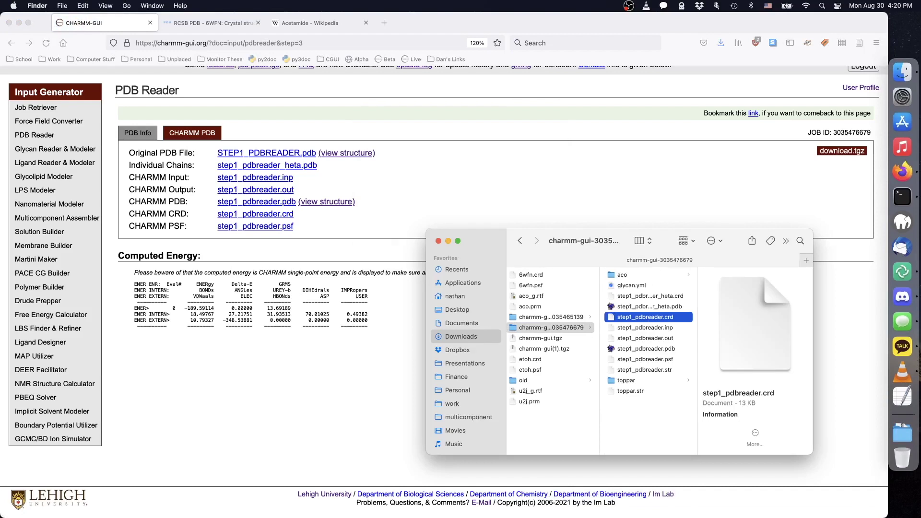
click(656, 359)
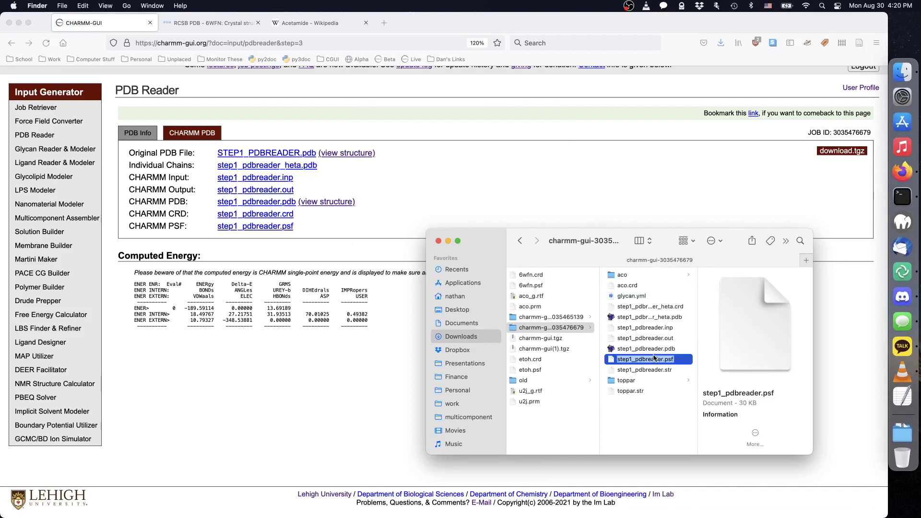
text(aco)
key(Return)
shift+click(659, 286)
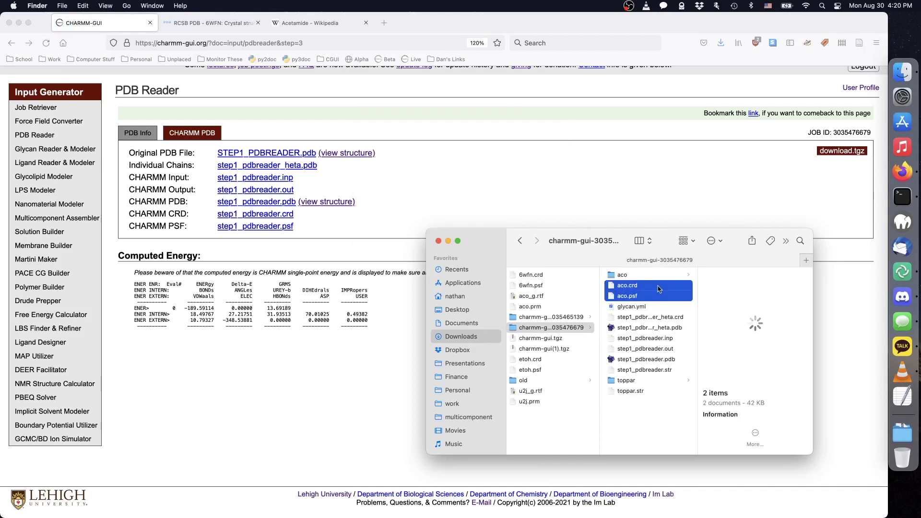
drag(659, 288, 536, 288)
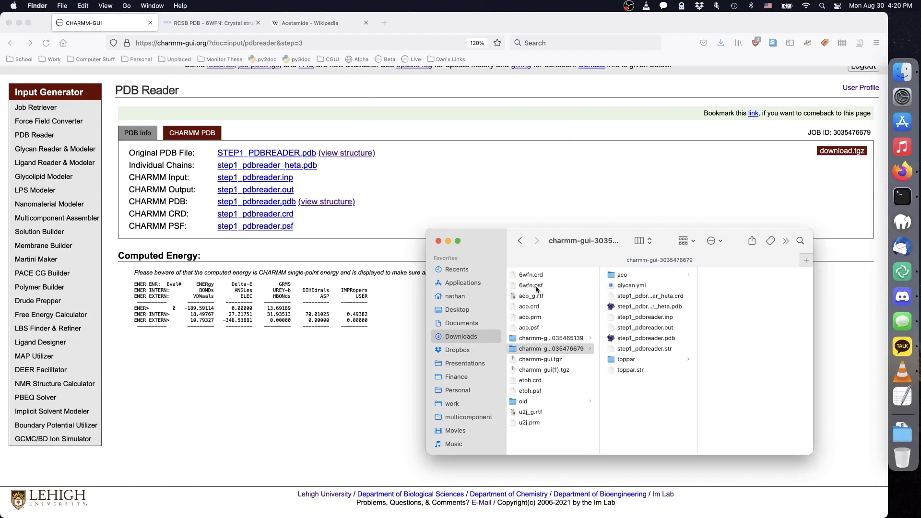
Select step1_pdbreader.pdb from the first job folder and open a fresh PDB Reader
click(554, 339)
click(653, 391)
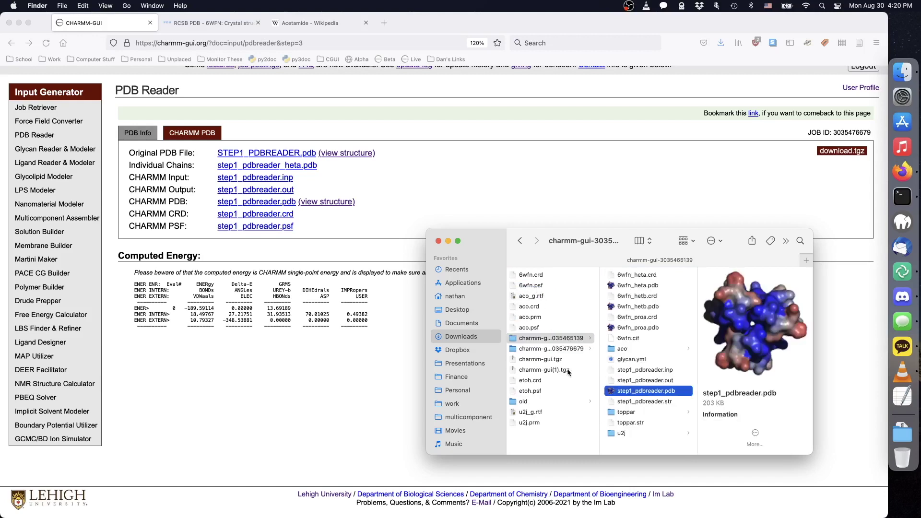
click(34, 135)
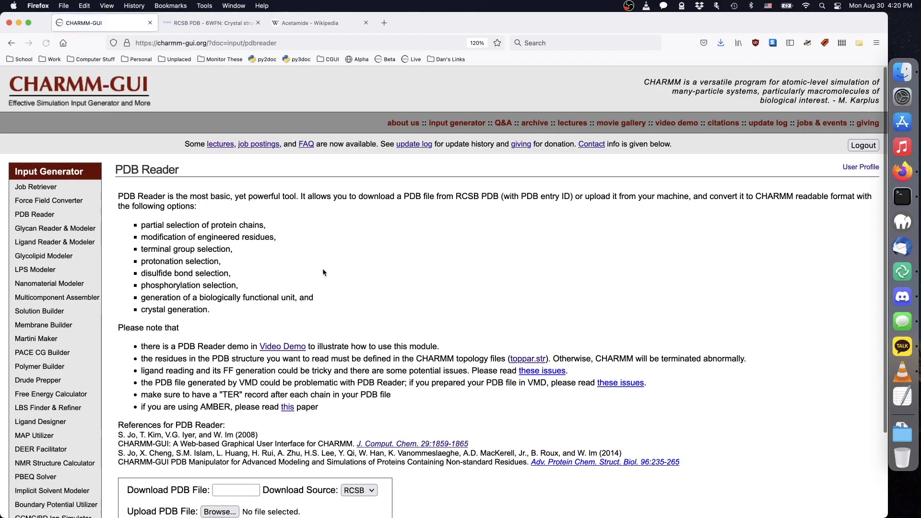
Upload step1_pdbreader.pdb as a CHARMM-format file and submit it
scroll(322, 269, down, 3)
key(super+Tab)
drag(635, 392, 221, 415)
click(259, 451)
click(258, 426)
click(852, 475)
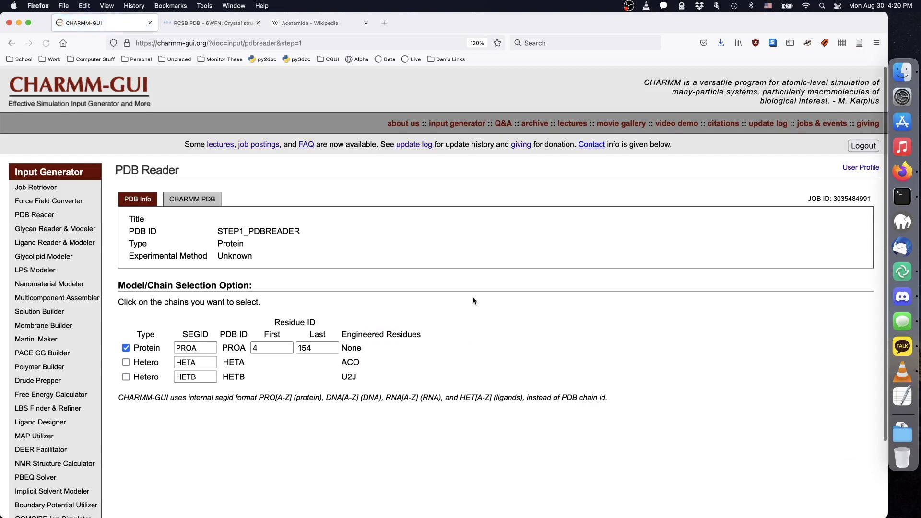
Keep only the U2J hetero chain HETB, leaving out the protein
click(126, 348)
click(126, 376)
scroll(480, 360, down, 3)
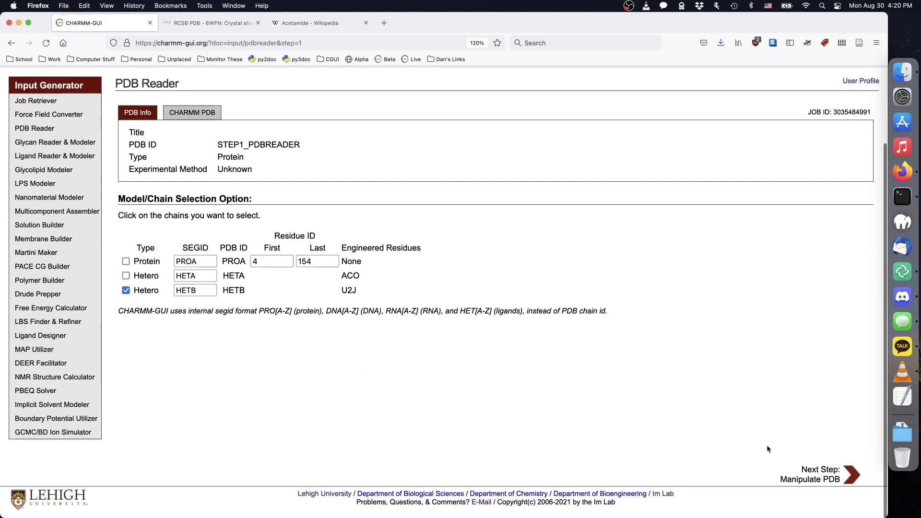
click(852, 476)
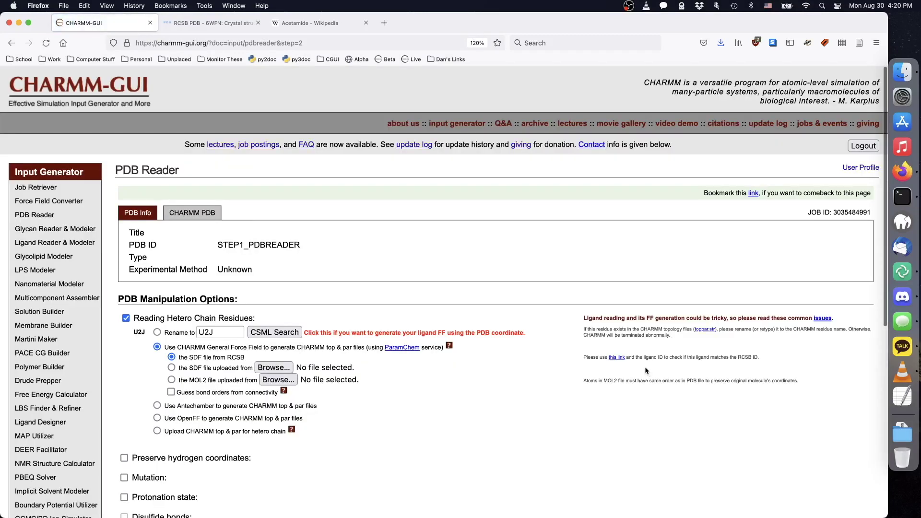
Attach u2j_g.rtf and u2j.prm as U2J topology and parameters, then generate the PDB
scroll(645, 366, down, 2)
click(157, 366)
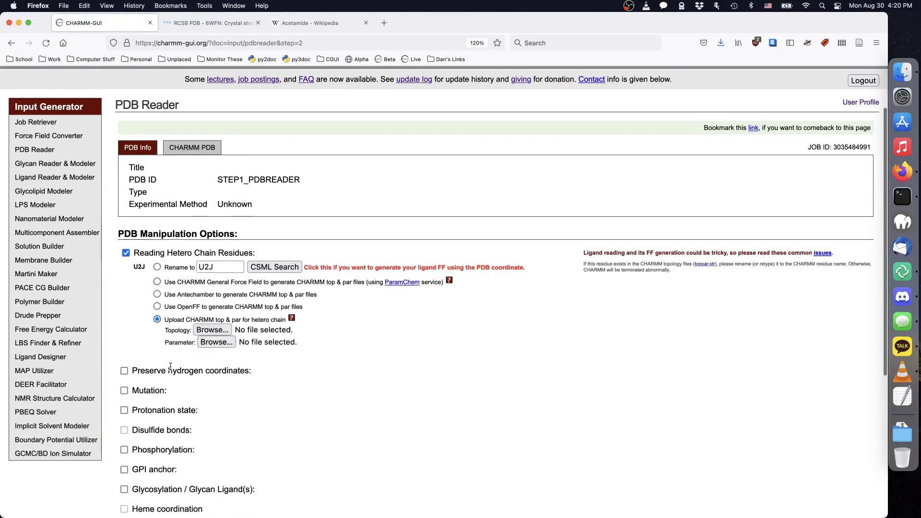
key(super+Tab)
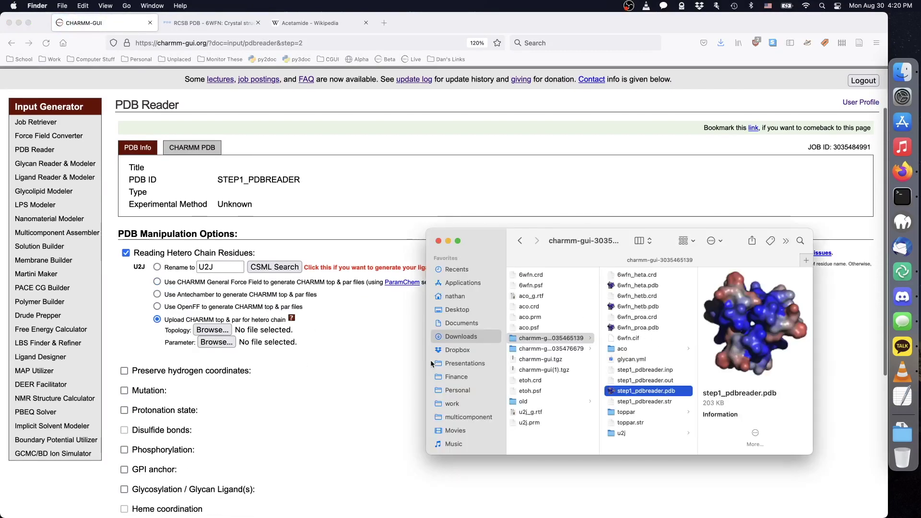
click(551, 412)
drag(551, 412, 229, 334)
drag(529, 423, 250, 349)
click(306, 391)
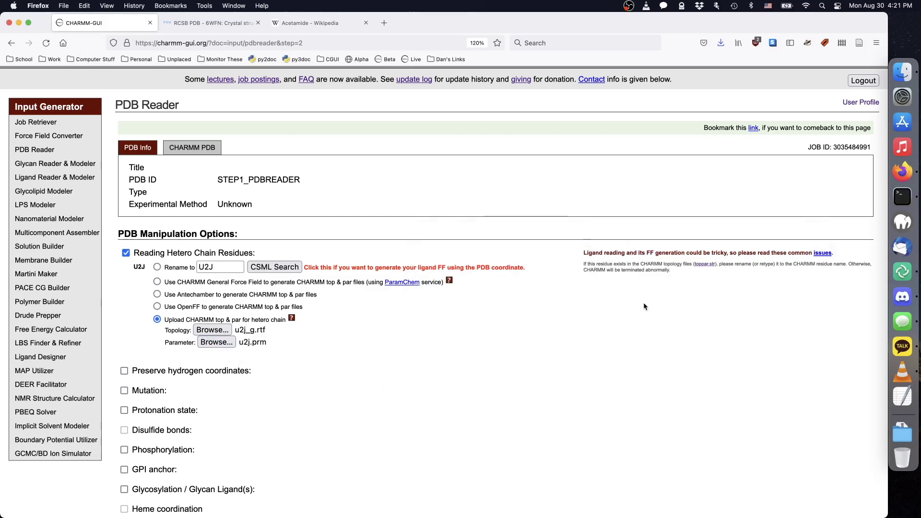
scroll(643, 302, down, 5)
click(814, 471)
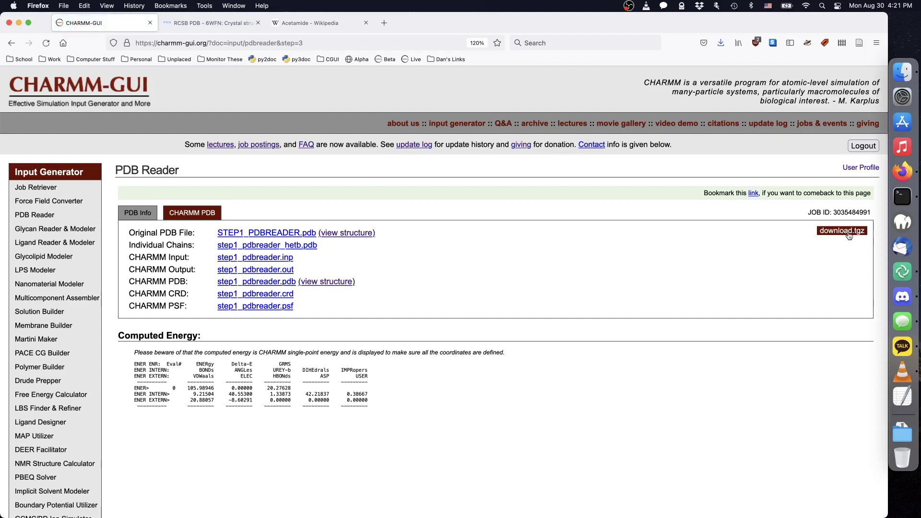
Save and extract charmm-gui(2).tgz, renaming step1_pdbreader.psf to u2j.psf
click(848, 232)
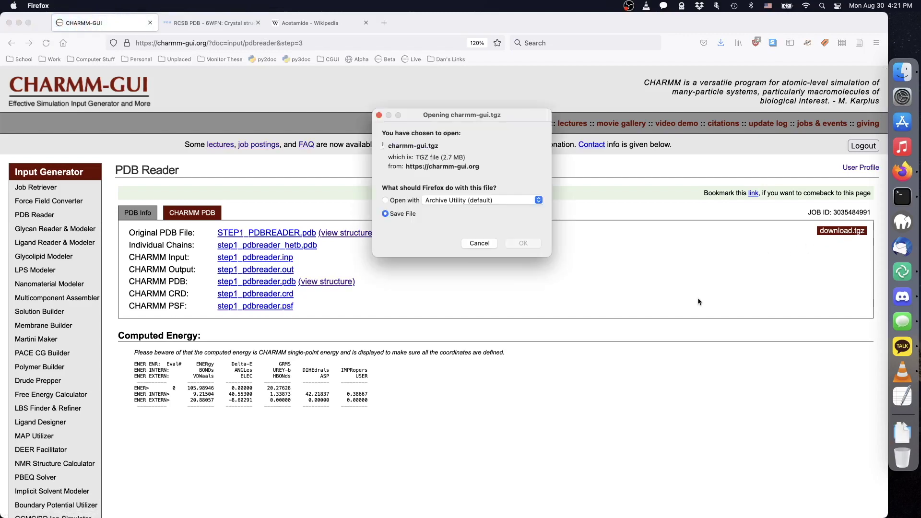
key(Return)
click(902, 433)
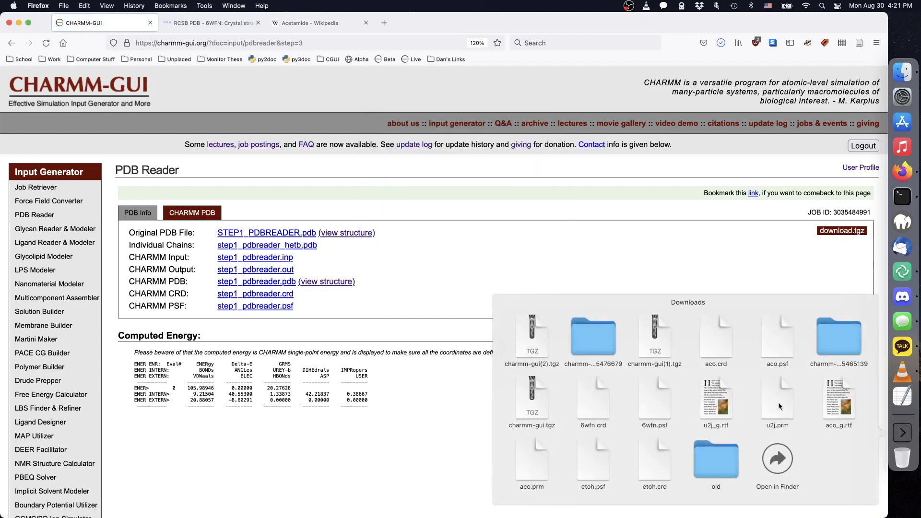
click(530, 336)
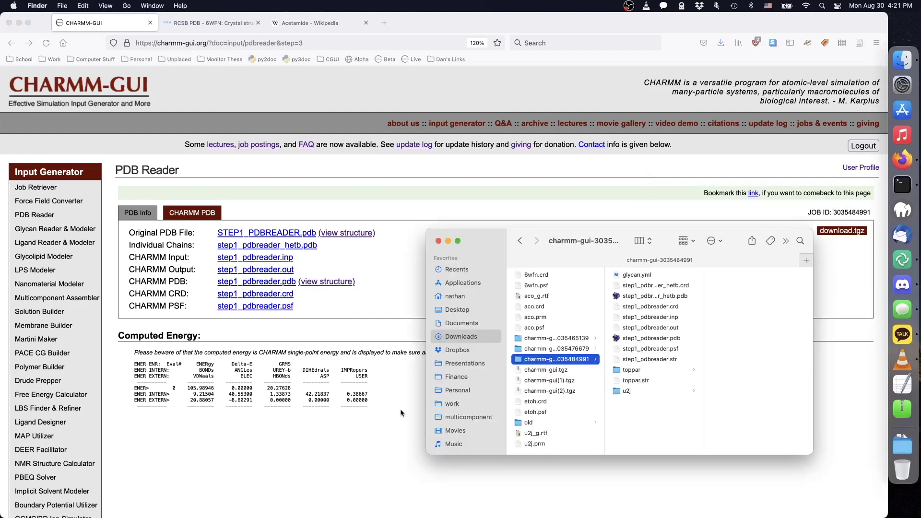
click(651, 349)
key(Return)
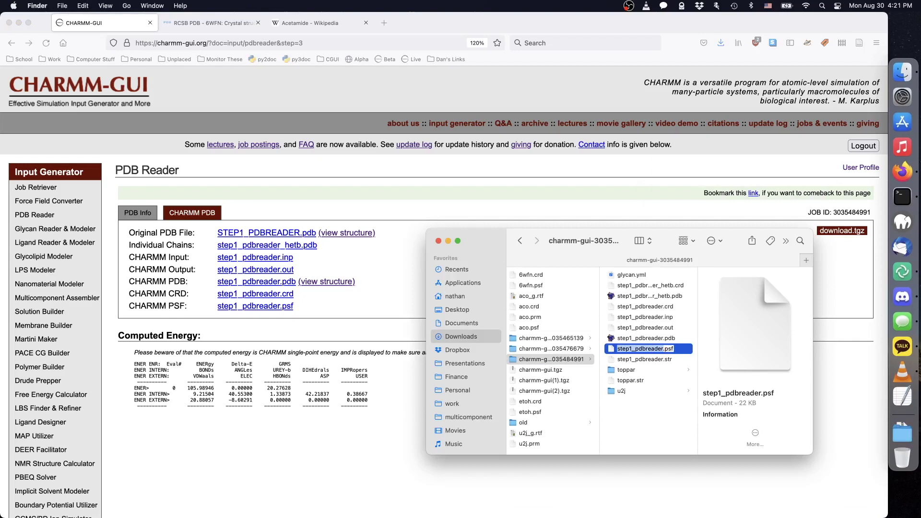
text(u2j)
key(Return)
Rename step1_pdbreader.crd to u2j.crd and move both u2j files into Downloads
click(646, 306)
key(Return)
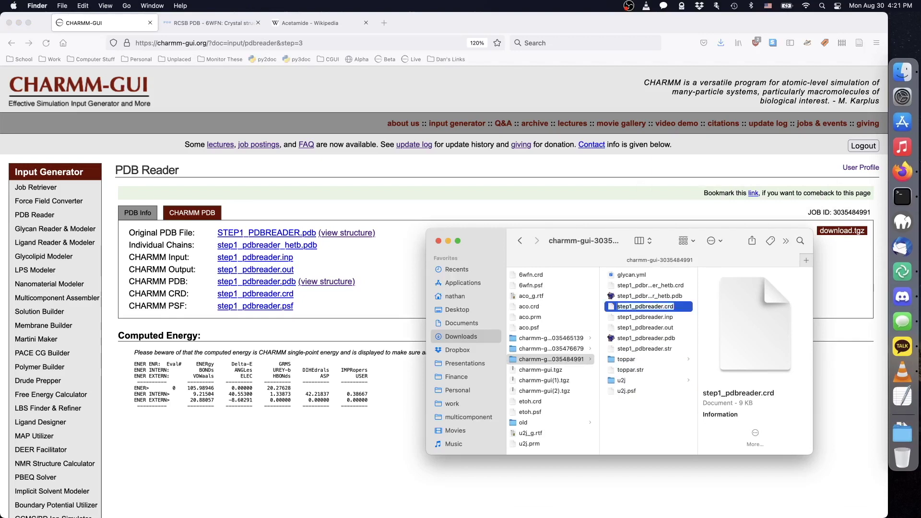
text(u2j)
key(Return)
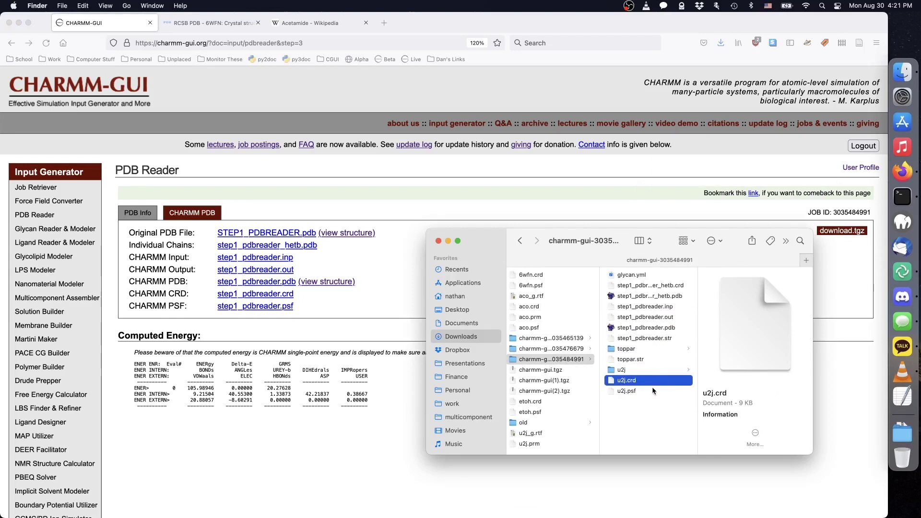
shift+click(649, 390)
drag(649, 390, 548, 309)
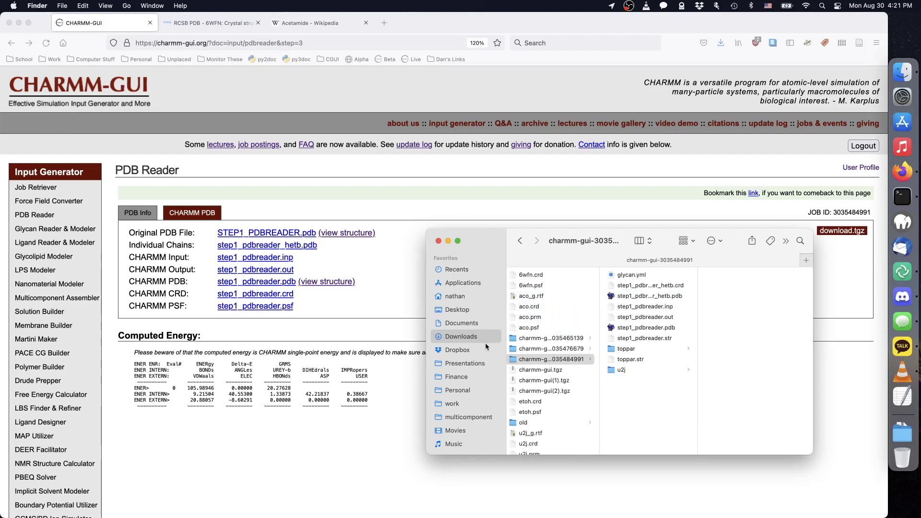
Select etoh.crd and etoh.psf in Finder, then return to the browser
click(565, 402)
shift+click(563, 411)
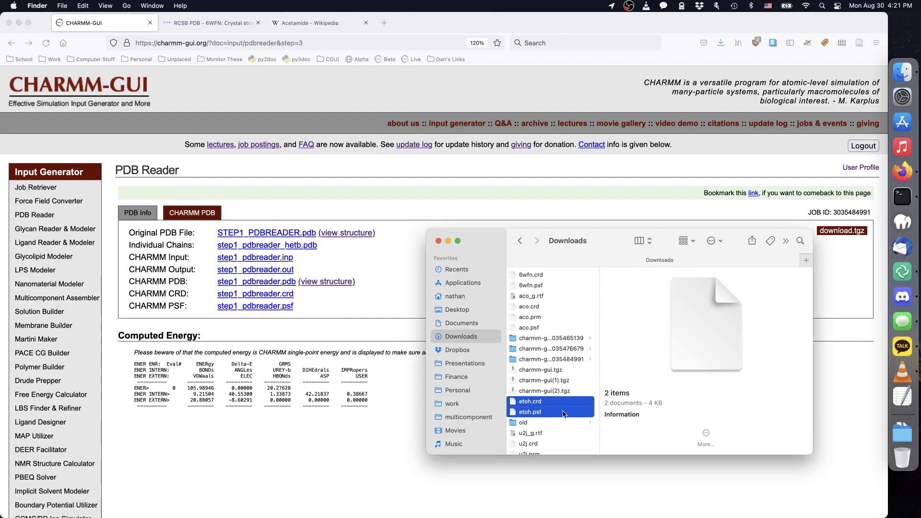
click(355, 389)
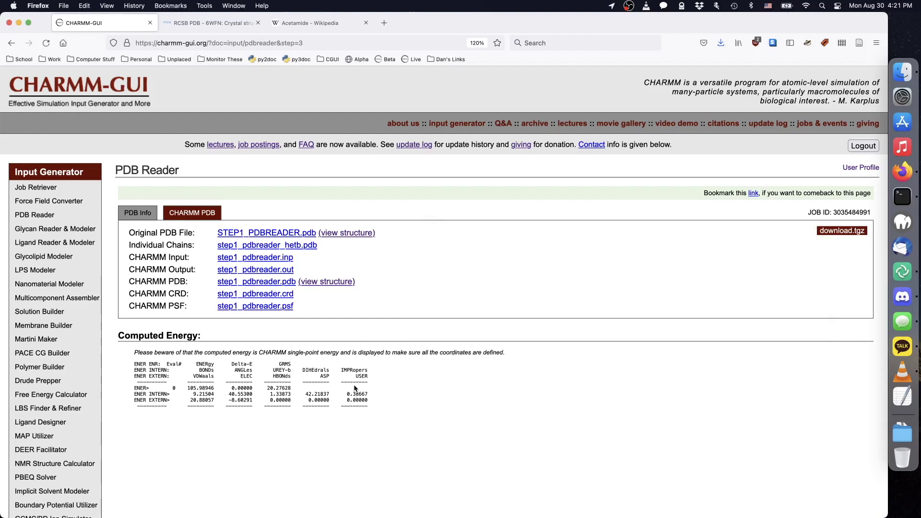
Reveal acetamide's SMILES string on its article page
key(ctrl+Tab)
key(super+w)
scroll(436, 384, down, 5)
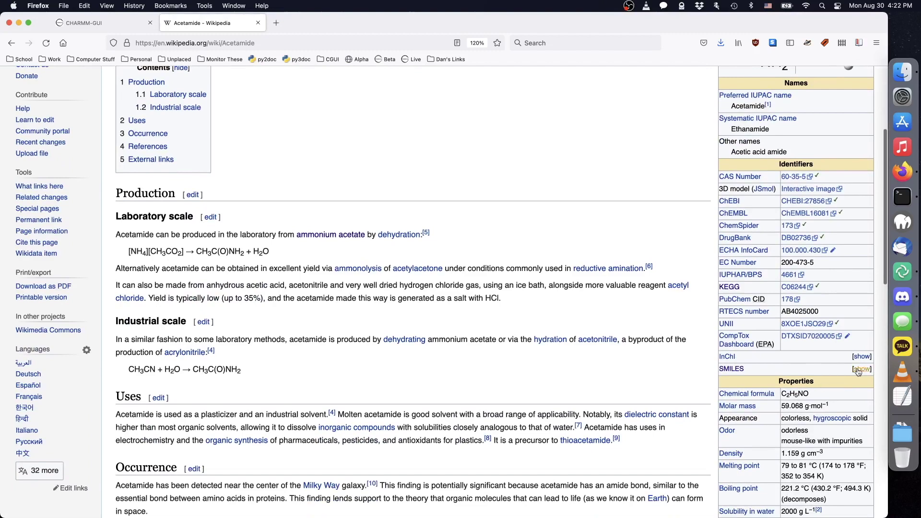
click(859, 369)
Load acetamide into Ligand Reader & Modeler from its pasted SMILES string
key(ctrl+Tab)
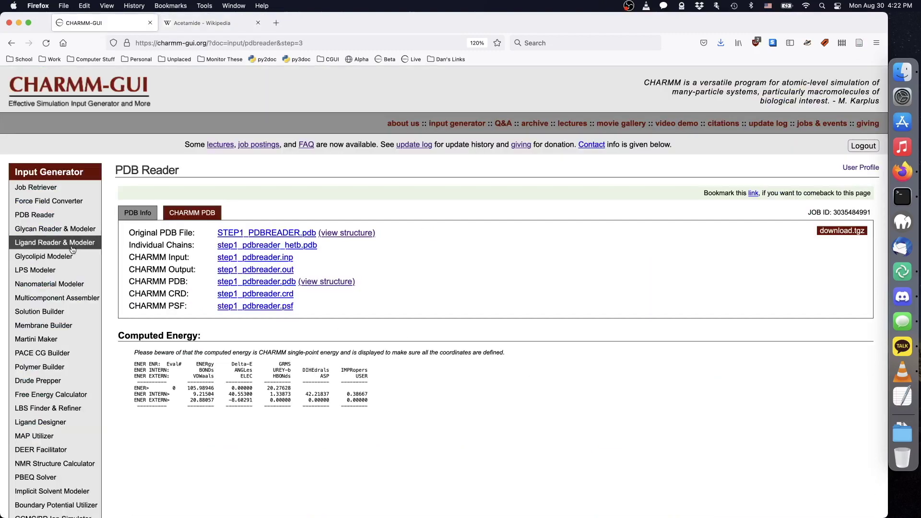
click(72, 246)
scroll(107, 317, down, 2)
scroll(107, 317, down, 8)
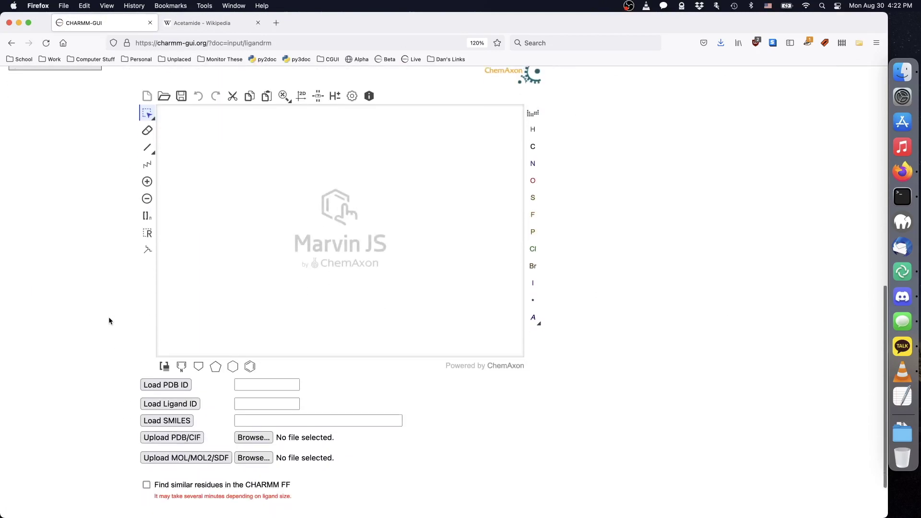
click(288, 381)
text(O=C(N)C)
click(167, 380)
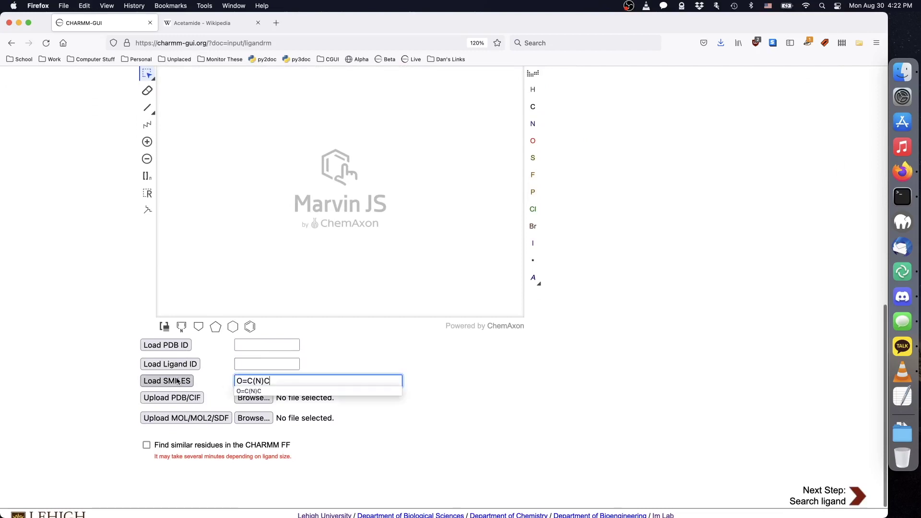
key(Return)
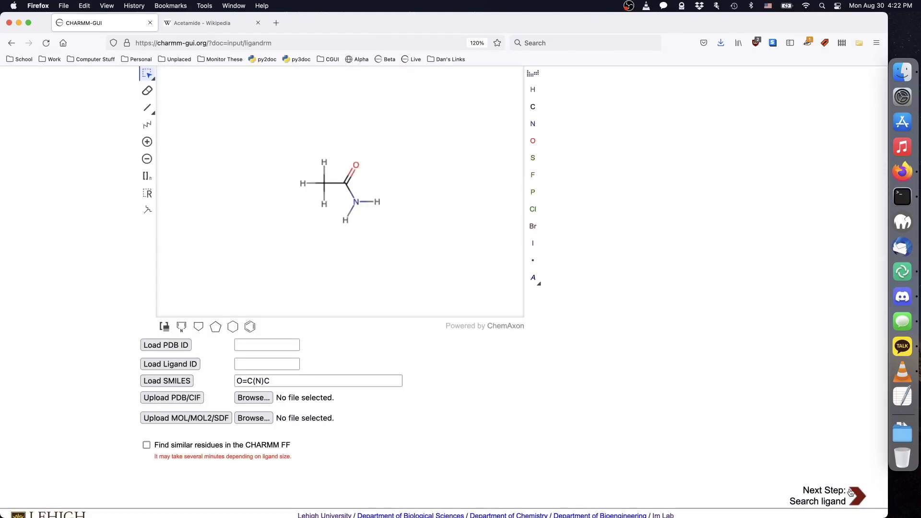
Search the force field for the ligand and generate the PDB for residue ACEM
click(851, 493)
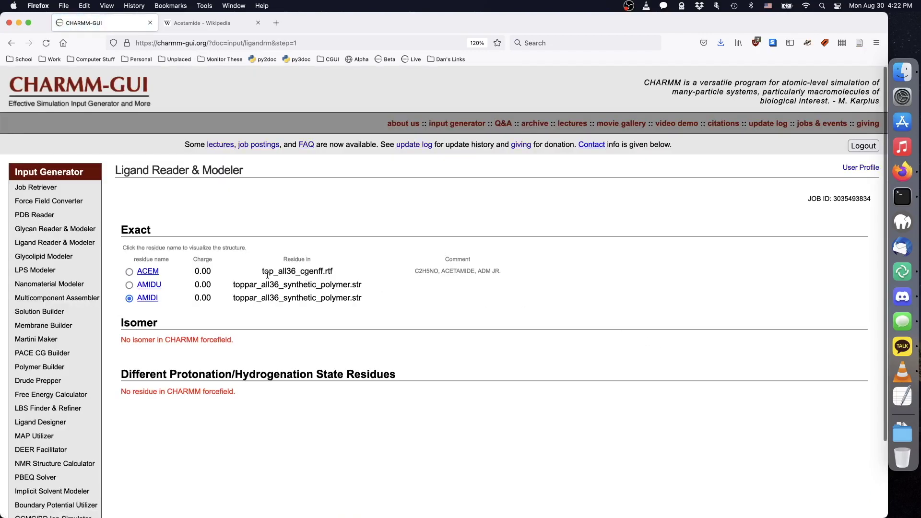
scroll(528, 328, down, 3)
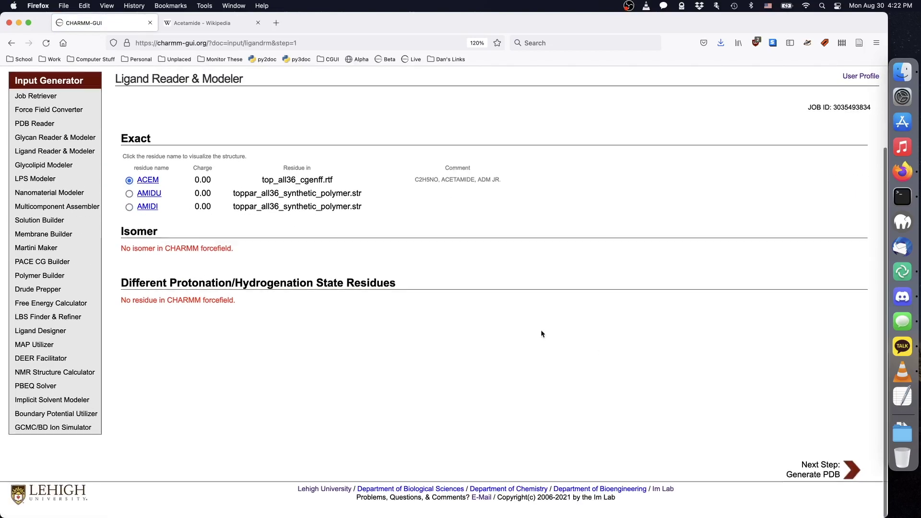
click(826, 471)
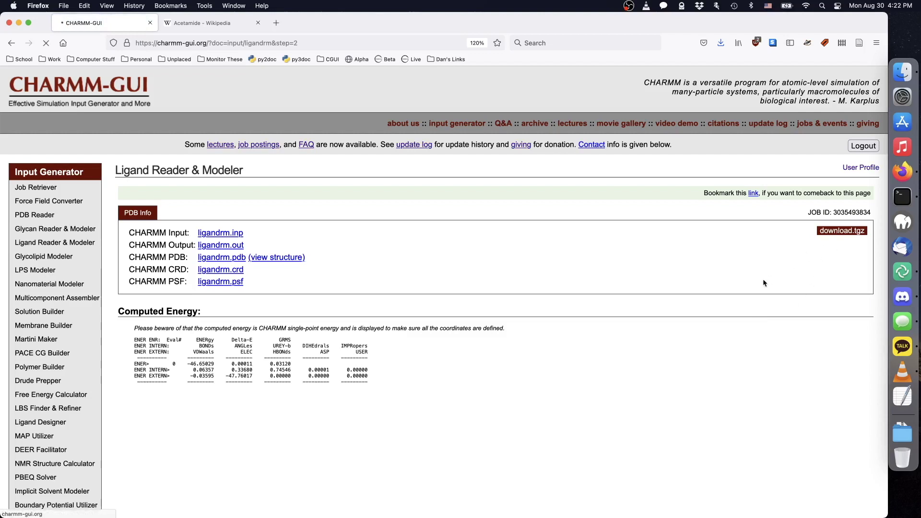
Save and open the ligand job archive, renaming its psf file to acem.psf
key(Return)
click(903, 434)
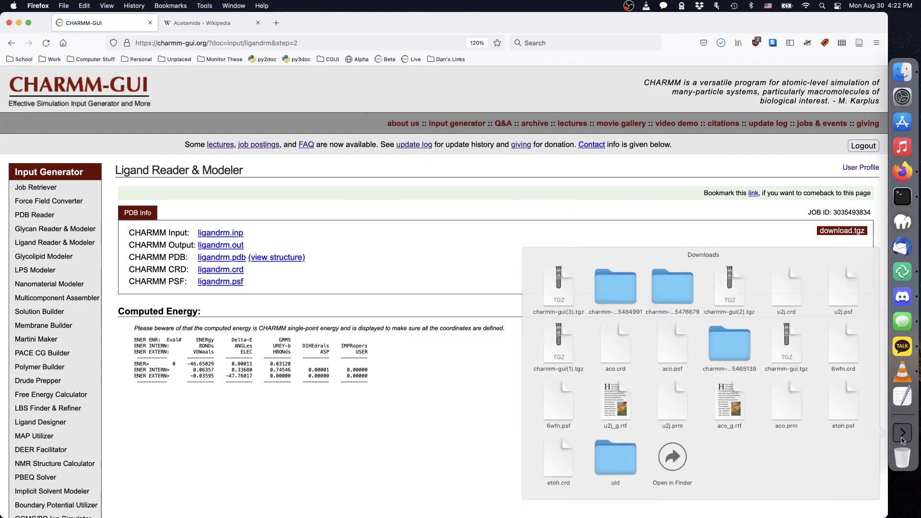
click(515, 279)
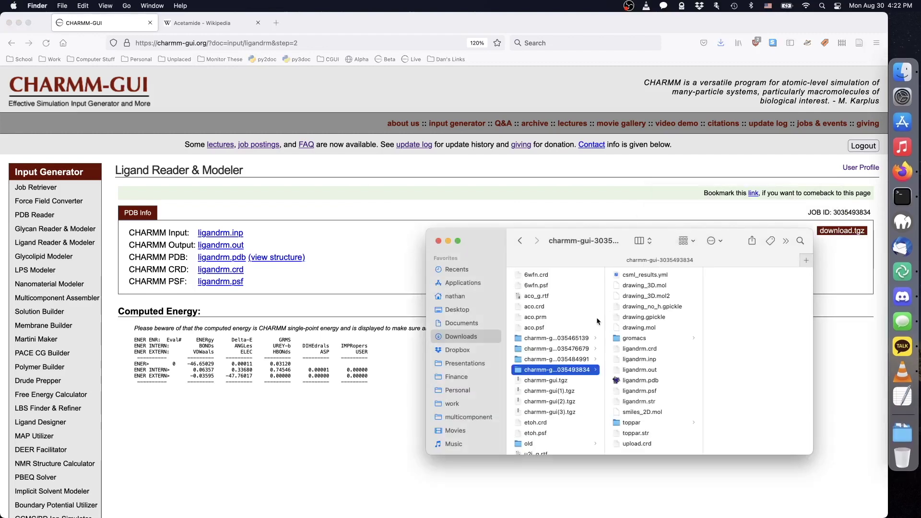
click(639, 391)
key(Return)
text(acem)
key(Return)
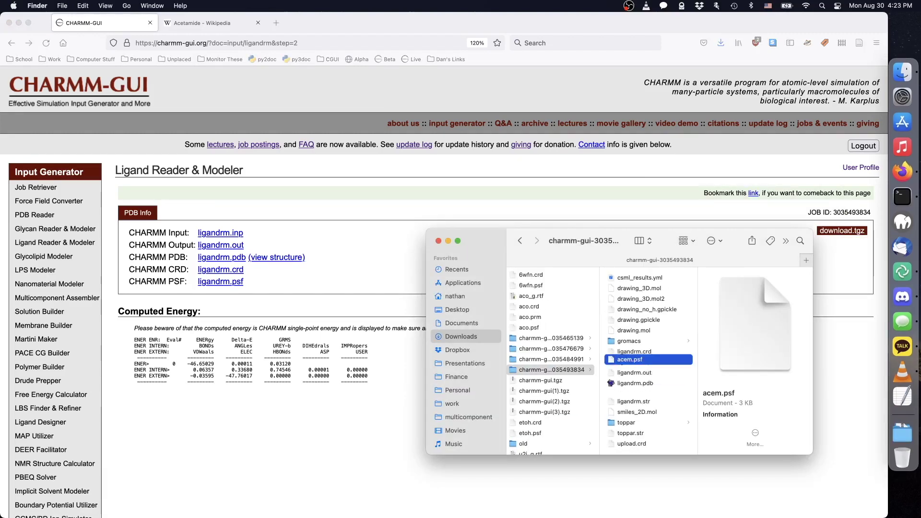
Rename the crd file to acem.crd and move both acem files into Downloads
click(652, 360)
text(acem)
key(Return)
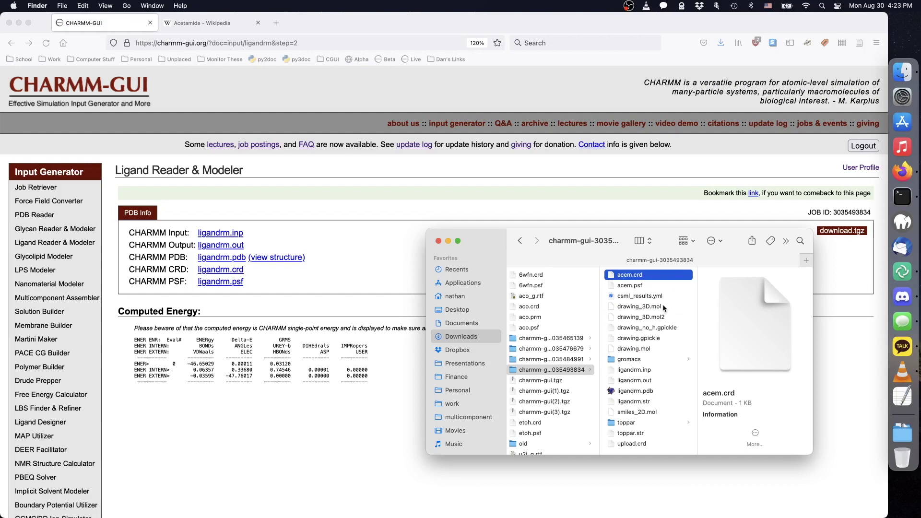
shift+click(659, 288)
drag(659, 288, 531, 292)
click(314, 326)
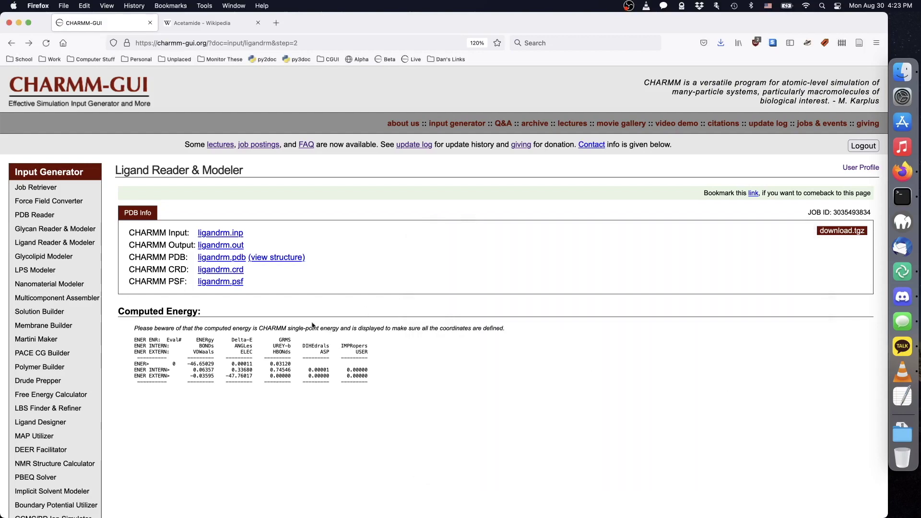
Draw phenol with explicit hydrogens, match it to PHEO, and generate its structure files
click(55, 243)
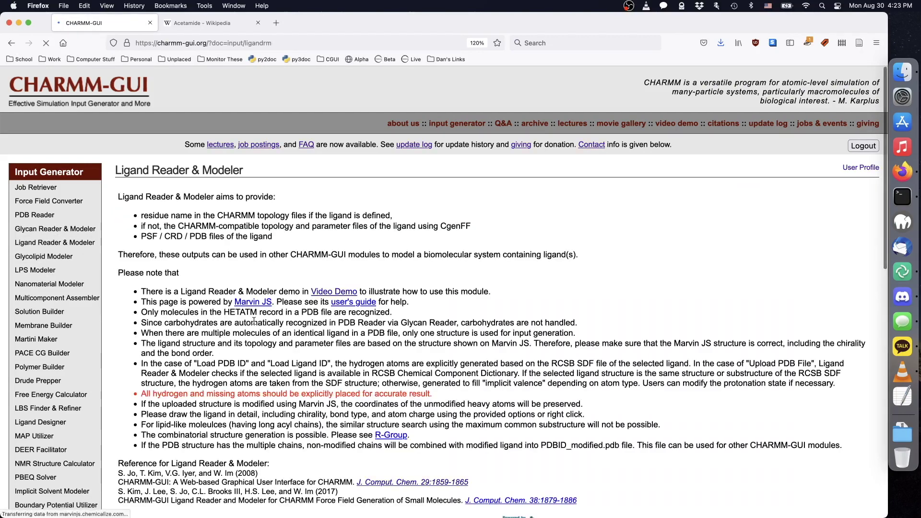
scroll(108, 301, down, 10)
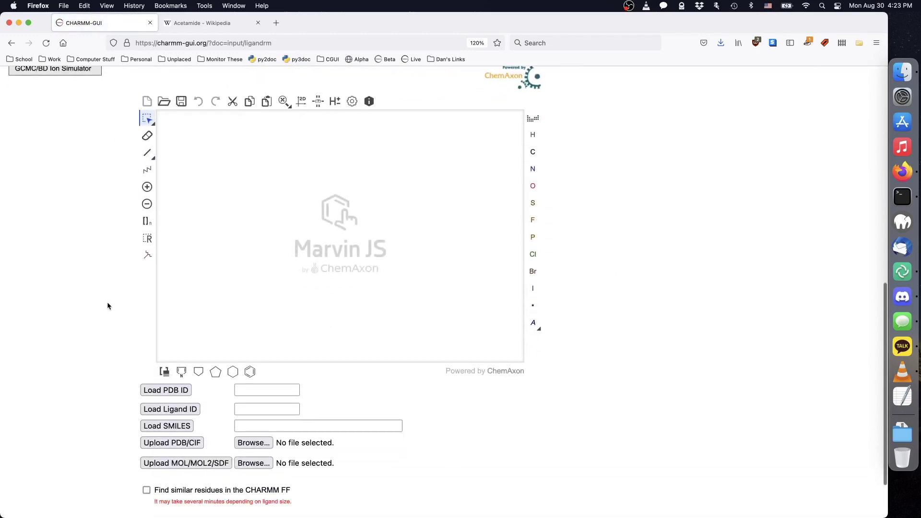
click(250, 372)
click(360, 247)
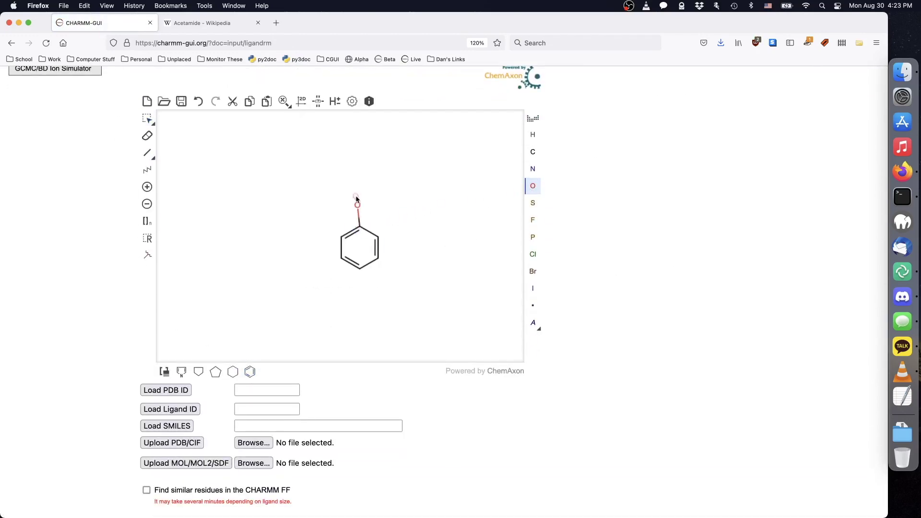
click(330, 102)
scroll(598, 250, down, 3)
click(836, 475)
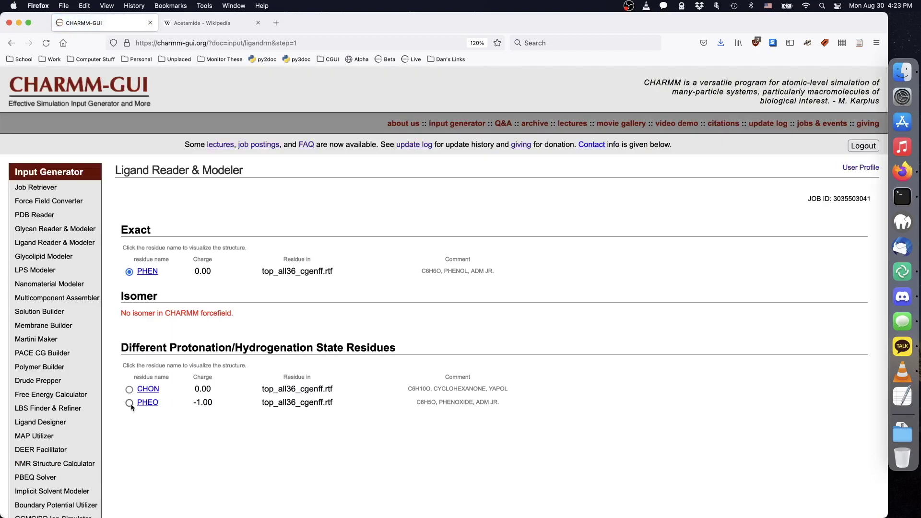
scroll(583, 399, down, 3)
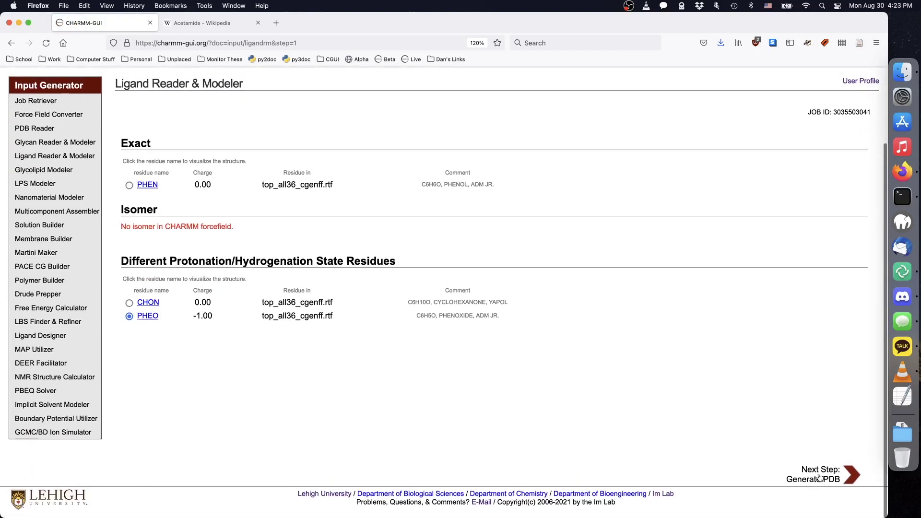
click(836, 475)
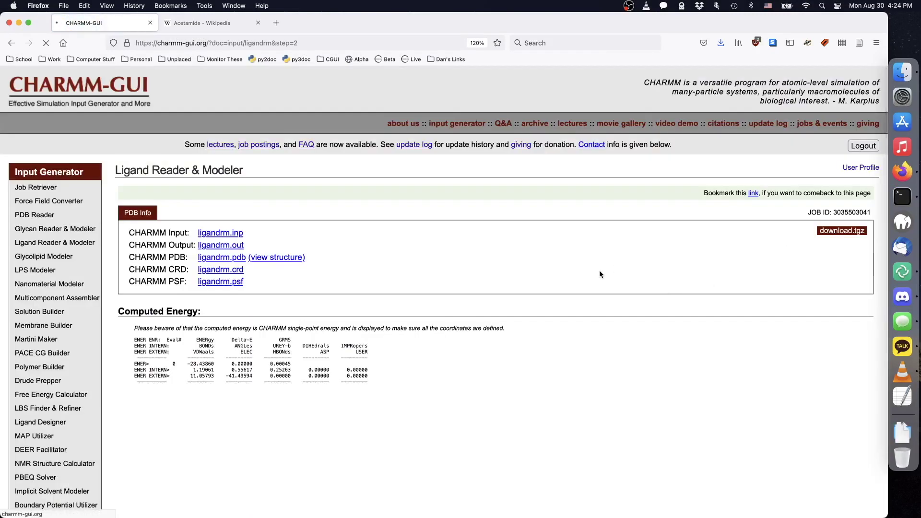
Save the job archive, rename its files to pheo.psf and pheo.crd, and move them to Downloads
key(Return)
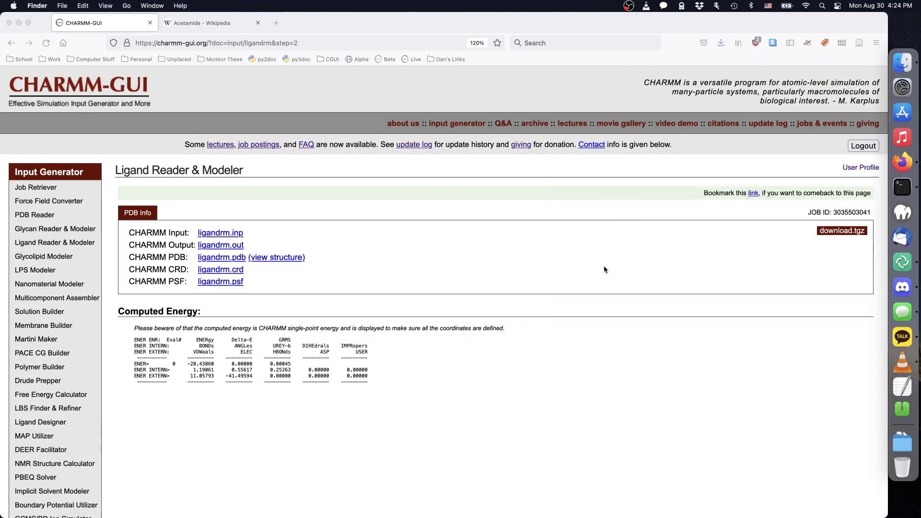
click(662, 406)
key(Return)
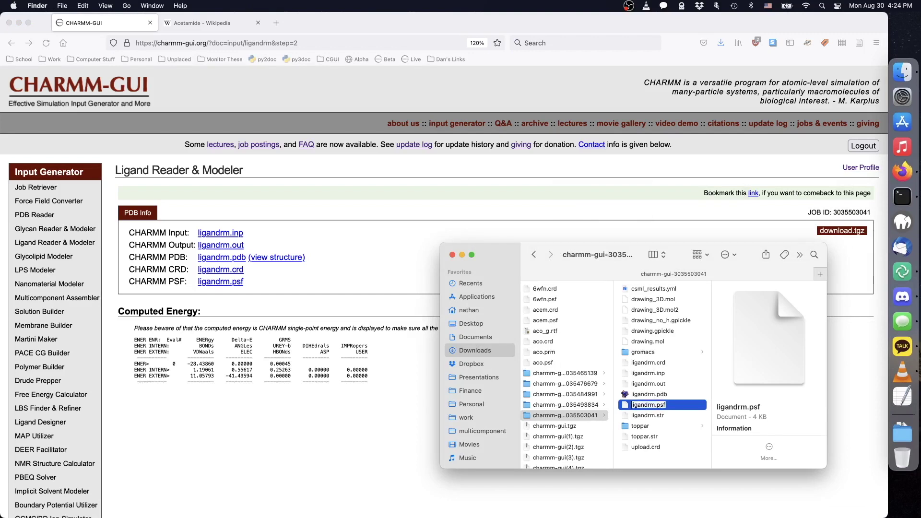
text(pheo)
key(Return)
click(654, 363)
key(Return)
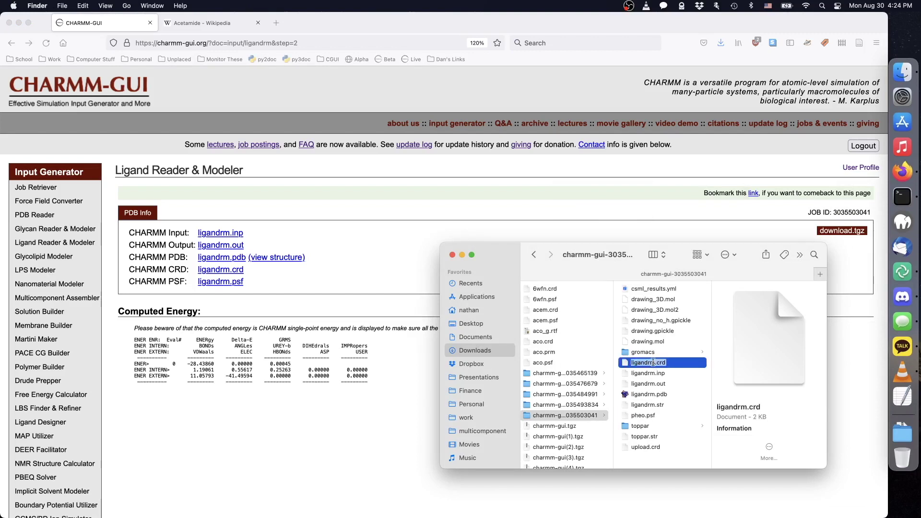
text(pheo)
key(Return)
shift+click(657, 415)
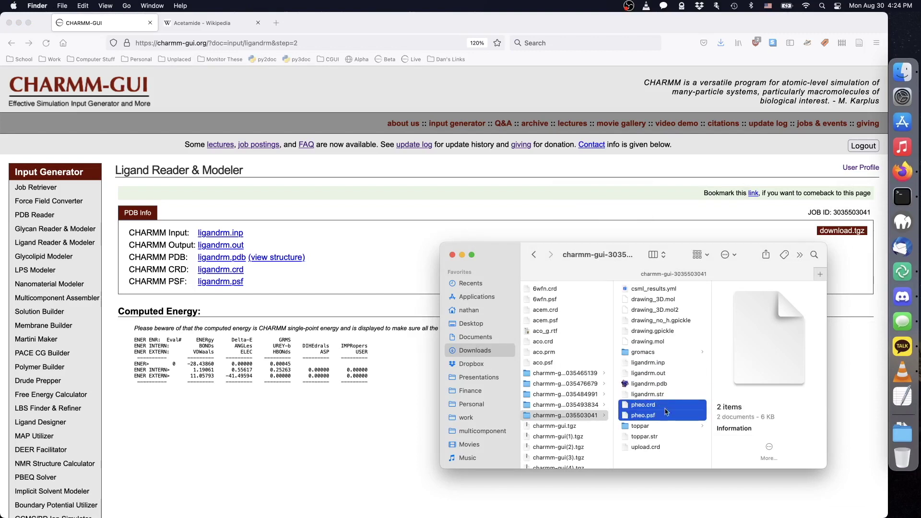
drag(658, 416, 566, 374)
On a fresh Ligand Reader & Modeler page, draw toluene with explicit hydrogens
click(119, 223)
click(54, 242)
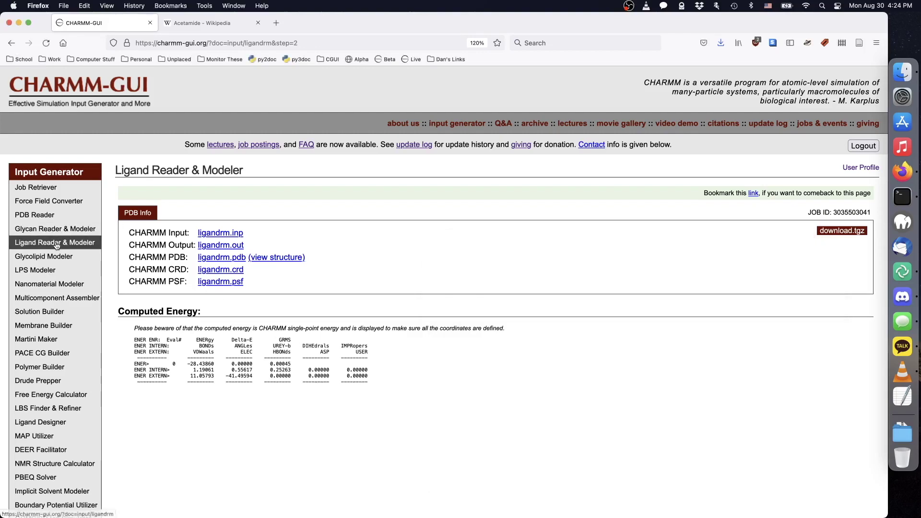
scroll(224, 311, down, 5)
scroll(224, 311, down, 5)
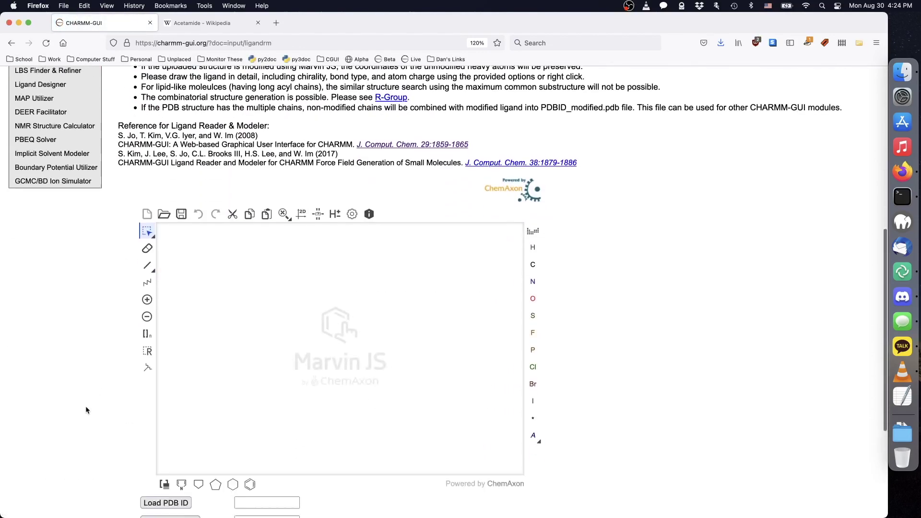
click(250, 425)
click(320, 344)
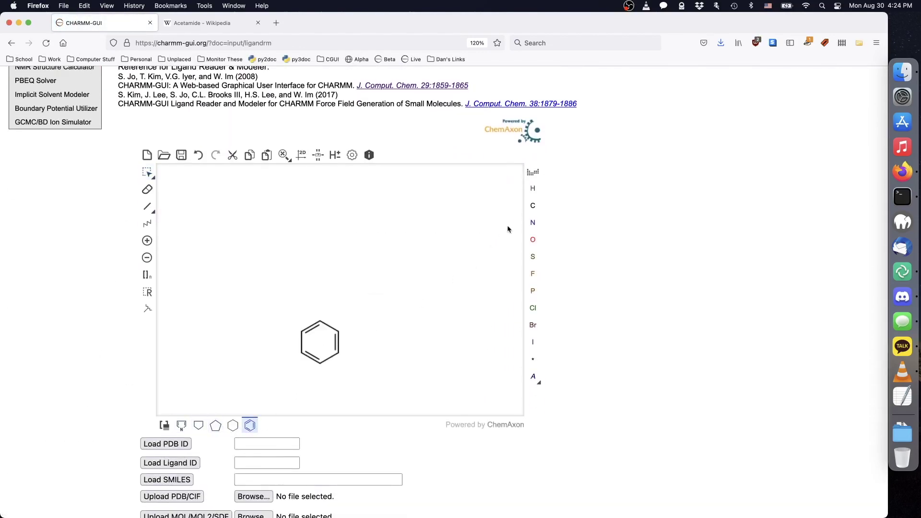
click(533, 206)
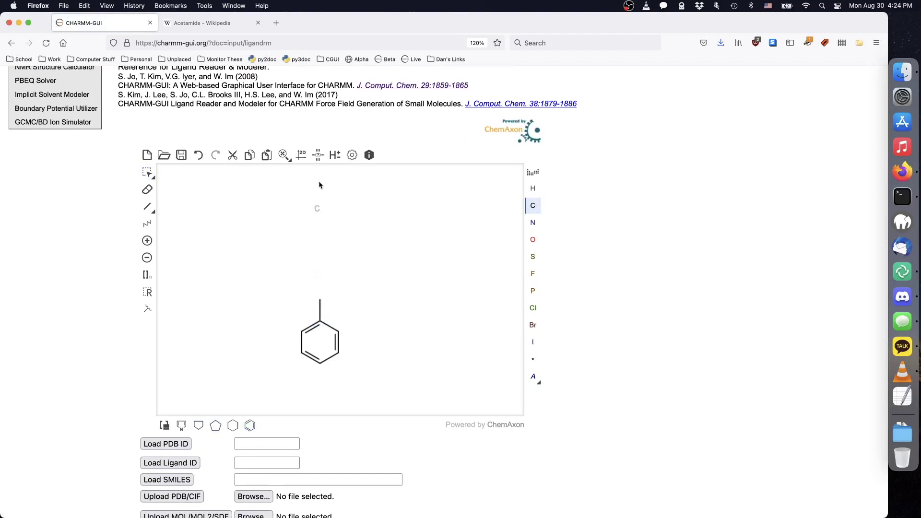
click(335, 155)
Match the drawn toluene to residue TOLU and generate its structure files
scroll(695, 255, down, 5)
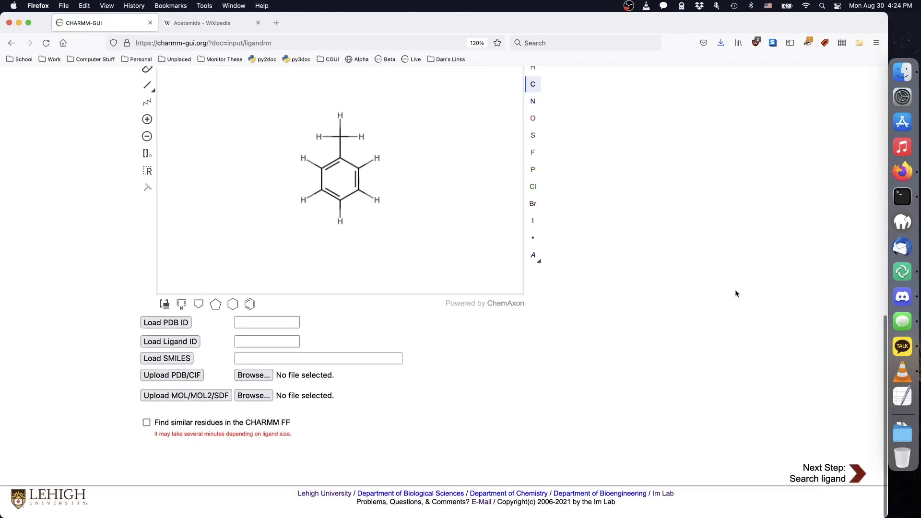
click(834, 473)
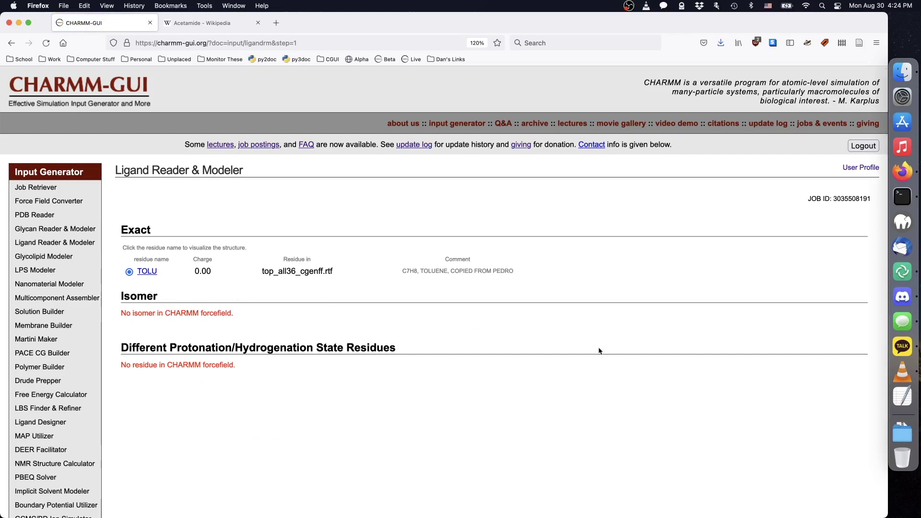
scroll(714, 387, down, 4)
click(839, 471)
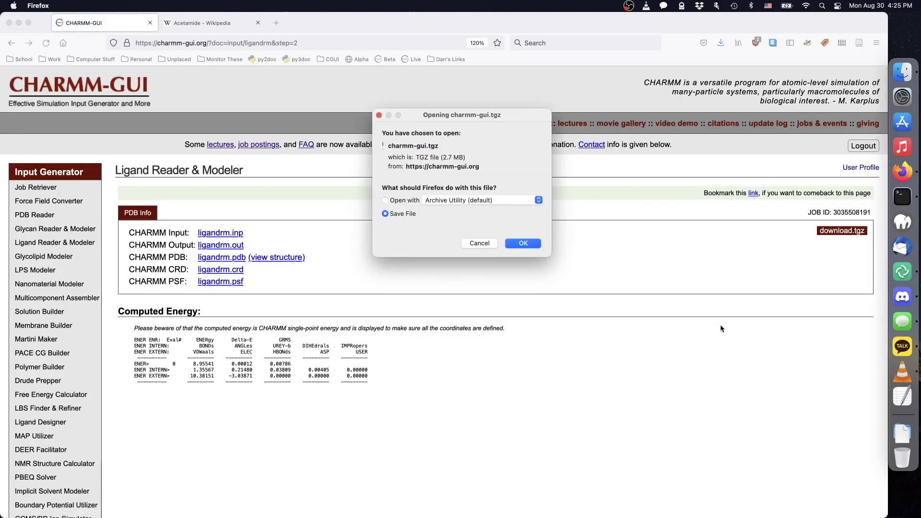
Save and unpack the downloaded toluene job archive
key(Return)
click(891, 432)
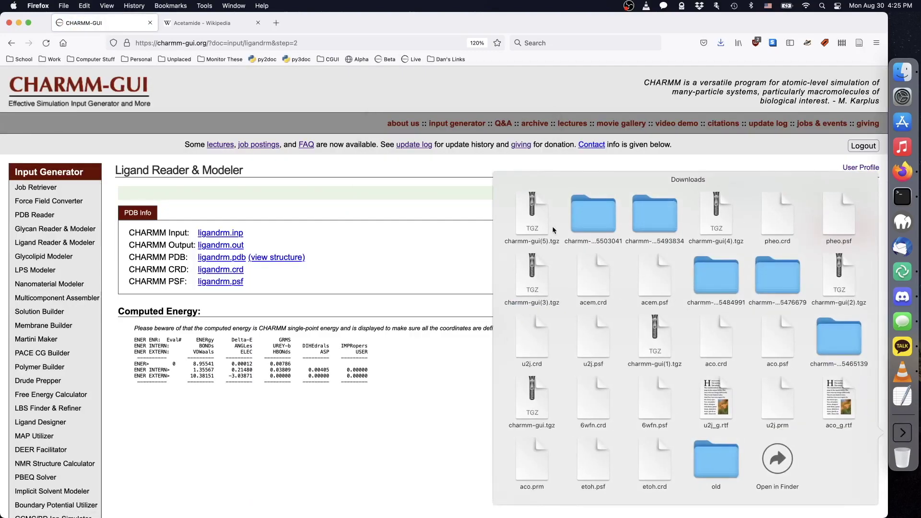
click(551, 223)
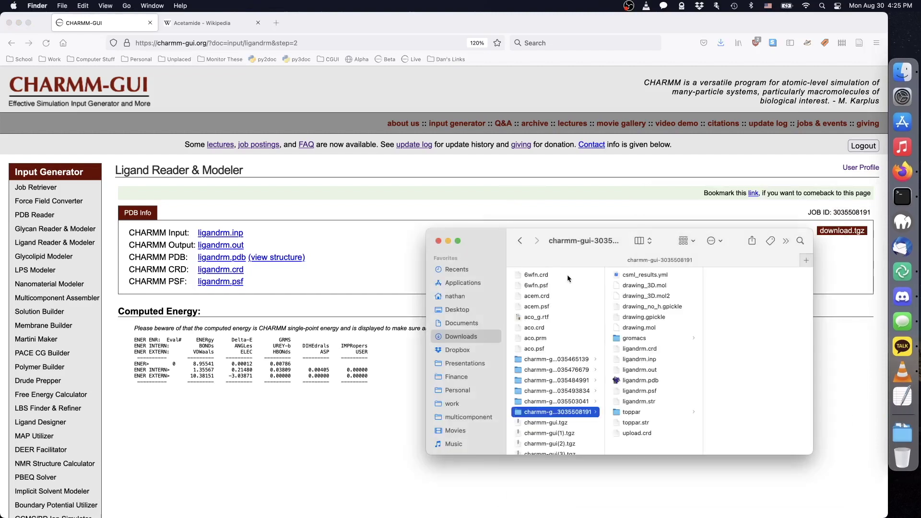
Rename the ligand files to tolu.crd and tolu.psf and move them into Downloads
click(645, 350)
key(Return)
text(tolu)
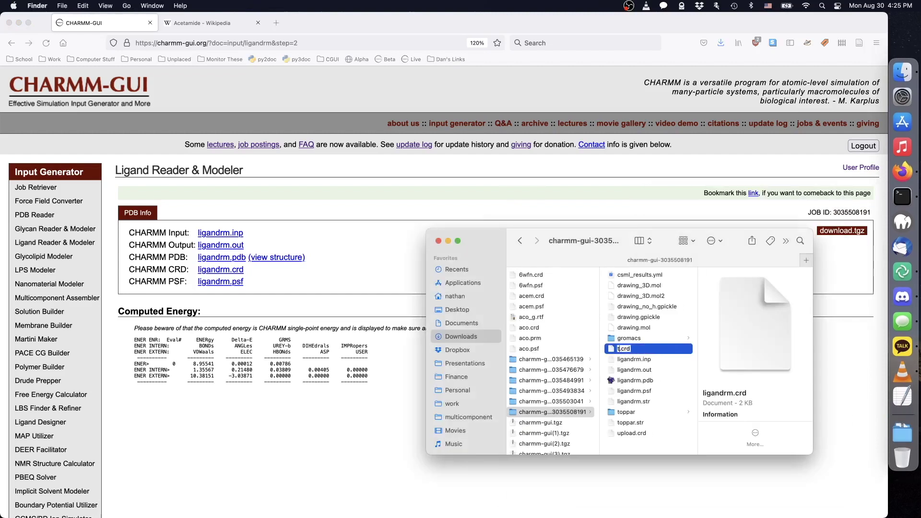
key(Return)
click(647, 380)
key(Return)
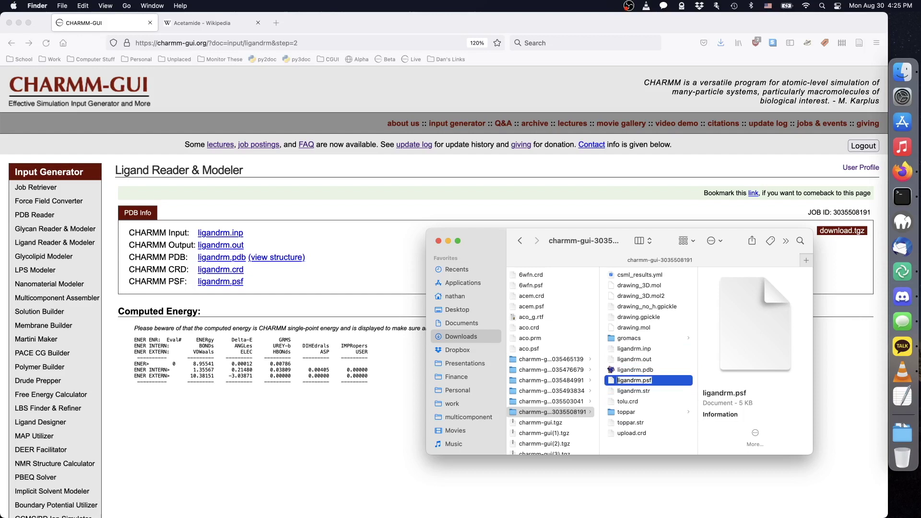
text(tolu)
key(Return)
shift+click(648, 390)
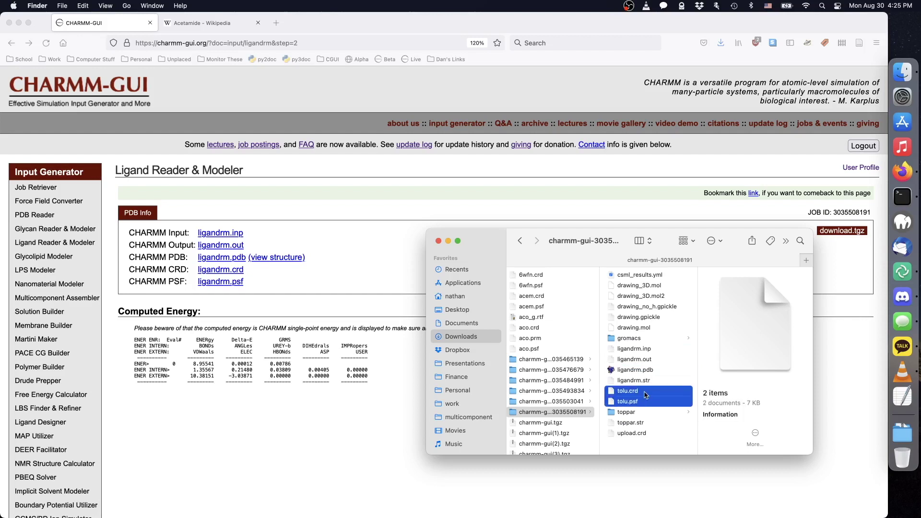
drag(648, 391, 554, 327)
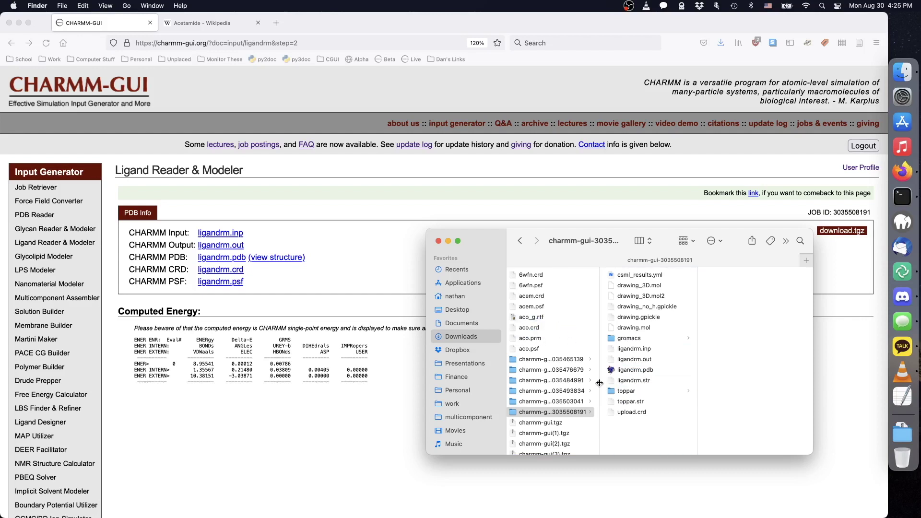
Open a fresh Ligand Reader & Modeler page in CHARMM-GUI
click(323, 348)
click(55, 242)
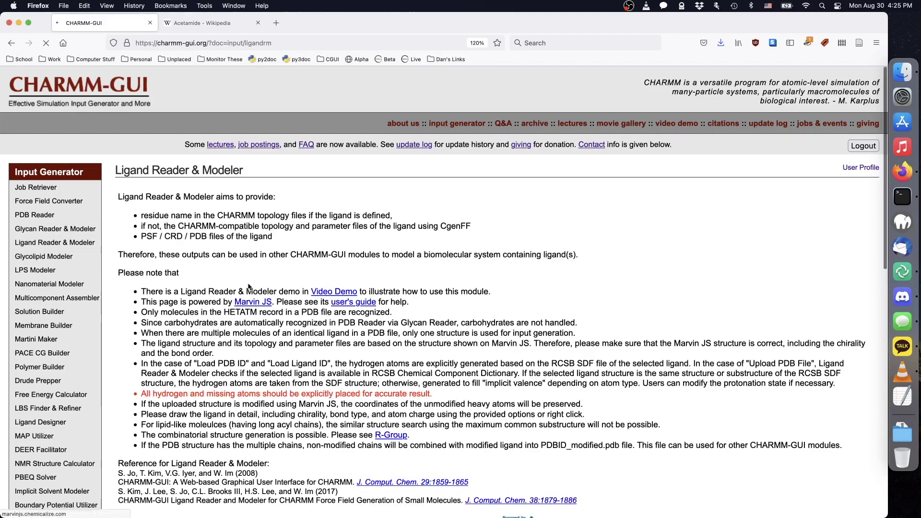
scroll(92, 350, down, 10)
Look up succinimide on Wikipedia and reveal its SMILES string
key(ctrl+Tab)
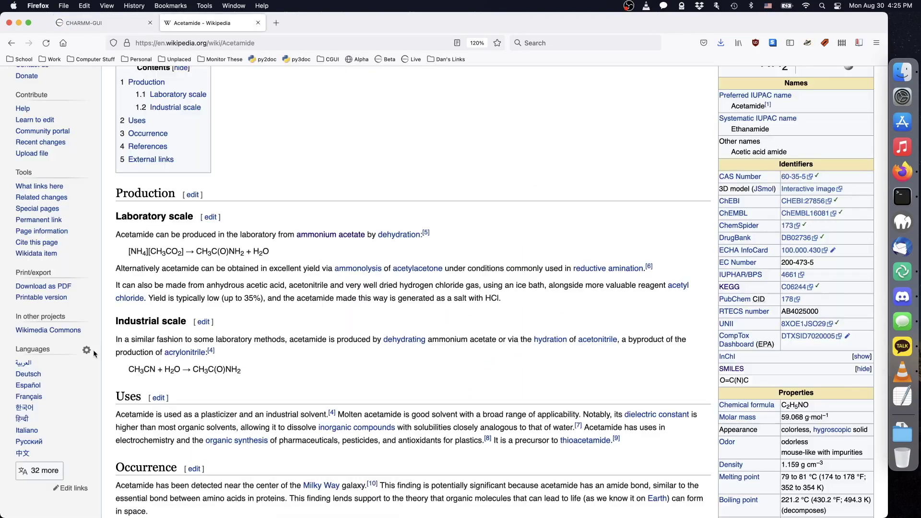
key(super+l)
text(succinimide)
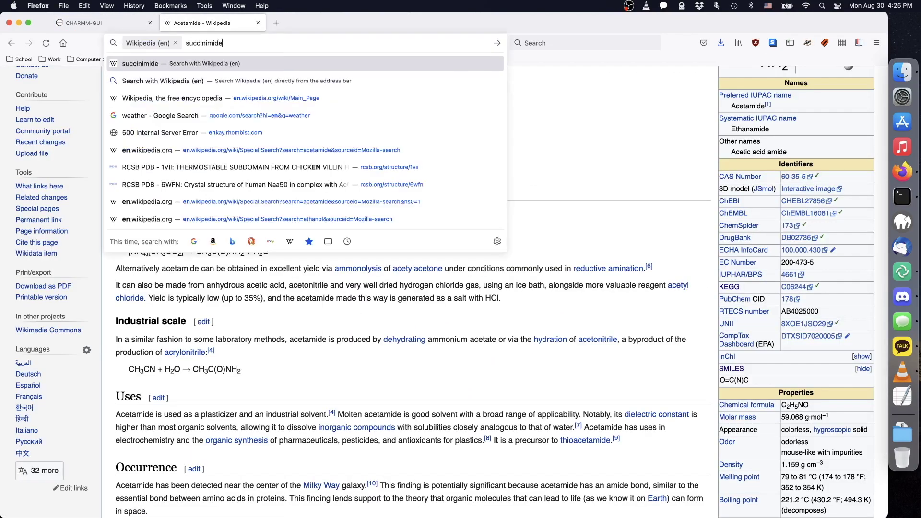
key(Return)
scroll(601, 369, down, 6)
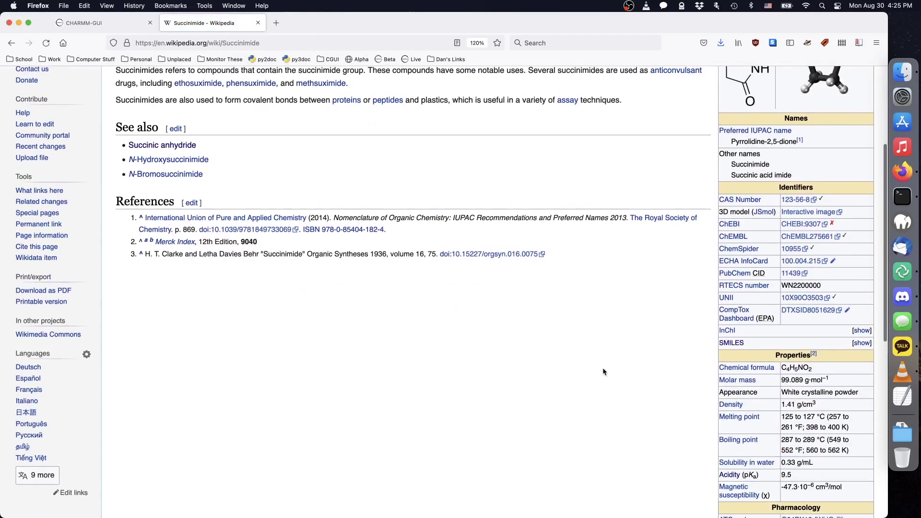
click(863, 344)
Copy succinimide's SMILES O=C1NC(=O)CC1 into CHARMM-GUI and load the molecule
drag(719, 354, 792, 353)
key(super+c)
key(super+w)
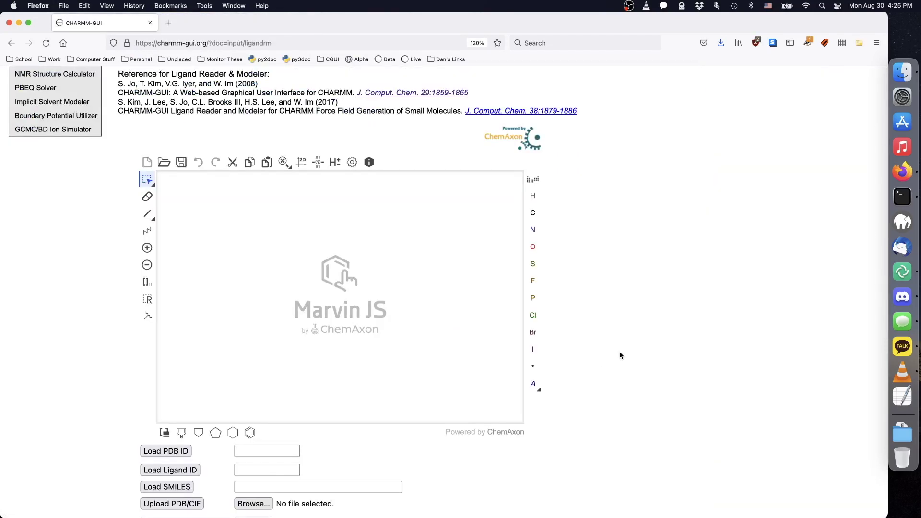
click(322, 487)
key(super+v)
click(166, 487)
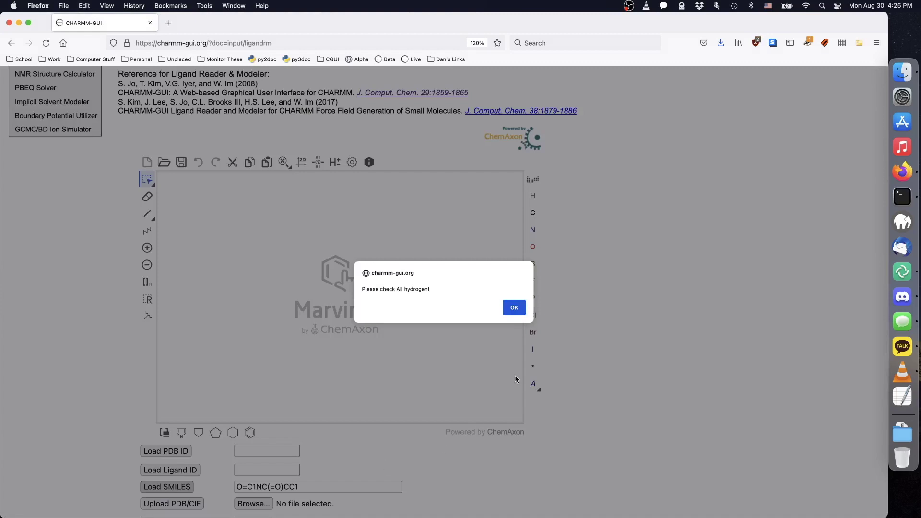
key(Return)
scroll(672, 336, down, 3)
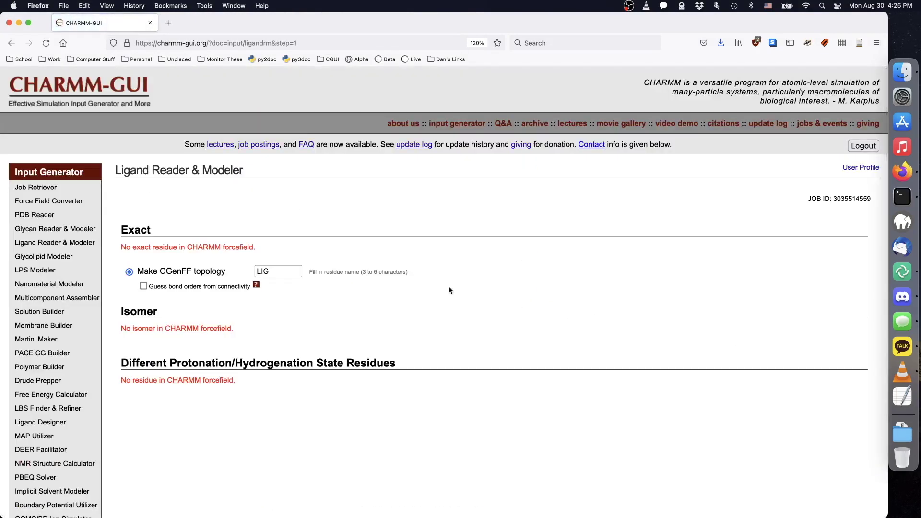
Name the ligand residue SUXINI and generate its structure files
click(288, 271)
text(SUXINI)
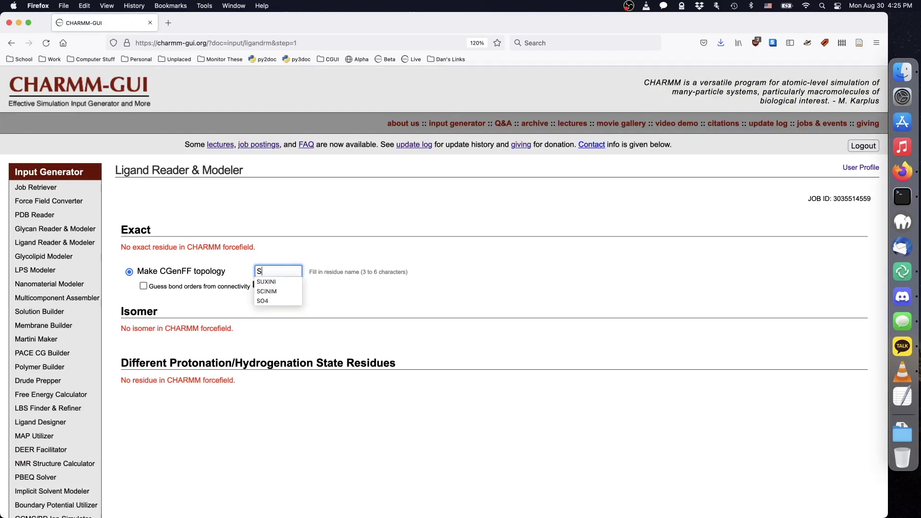
click(420, 263)
scroll(573, 380, down, 4)
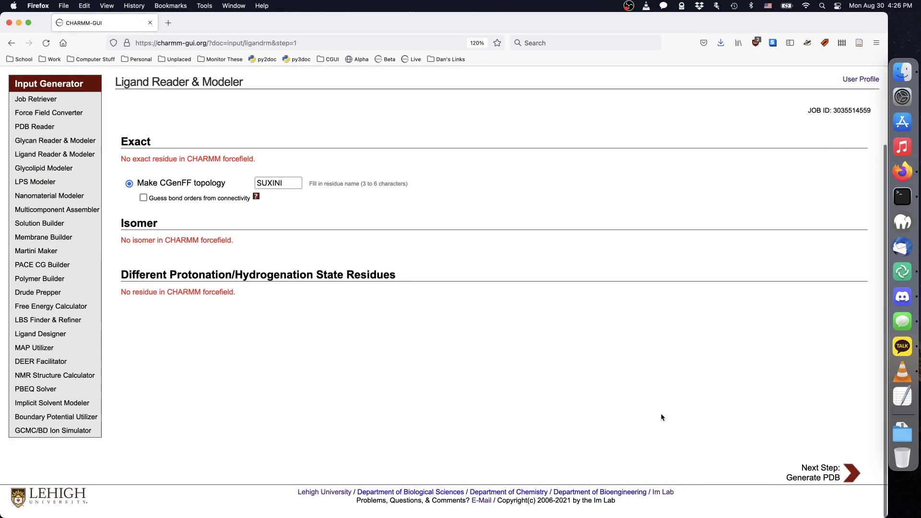
click(816, 474)
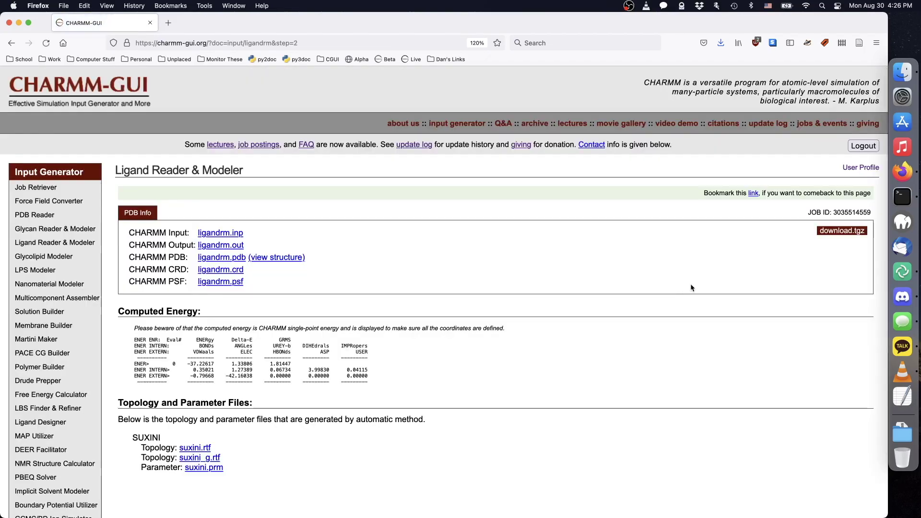
Download the succinimide job's download.tgz and unpack it
click(843, 232)
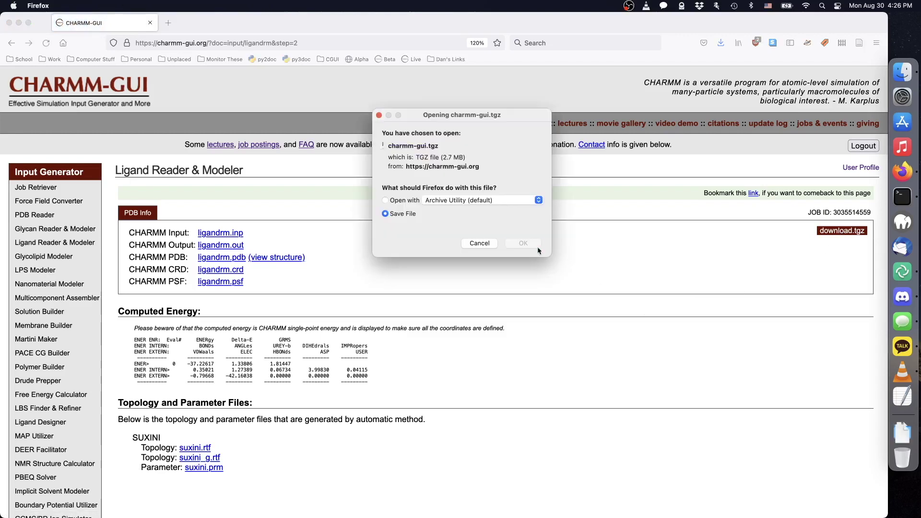
click(538, 248)
click(903, 433)
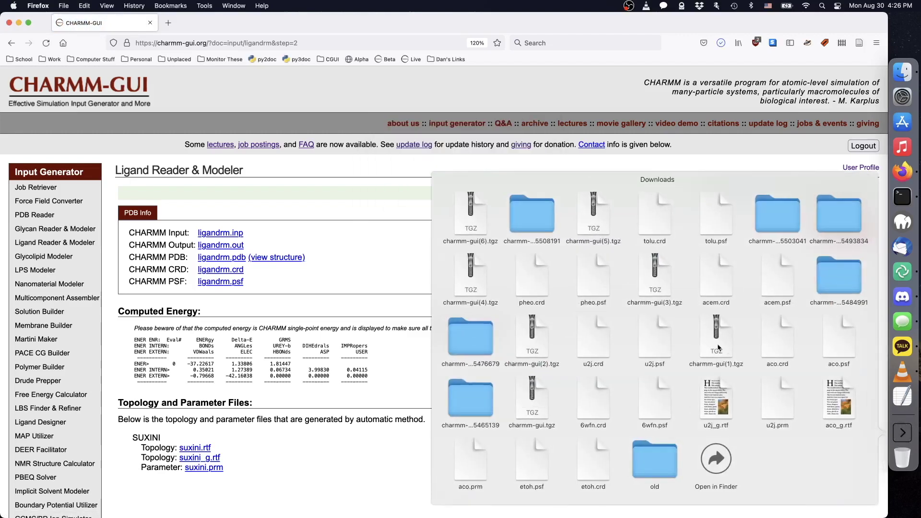
click(491, 235)
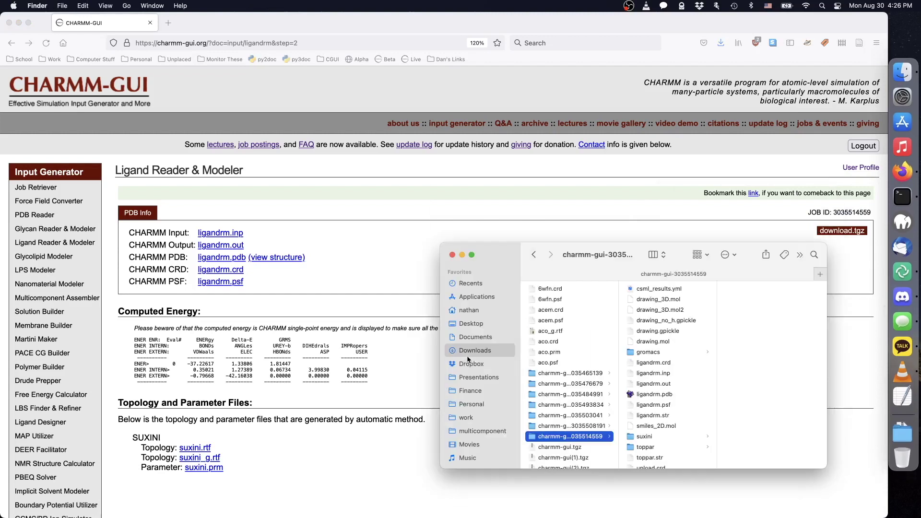
Rename ligandrm.psf and ligandrm.crd to suxini.psf and suxini.crd and move them to Downloads
click(668, 405)
click(669, 405)
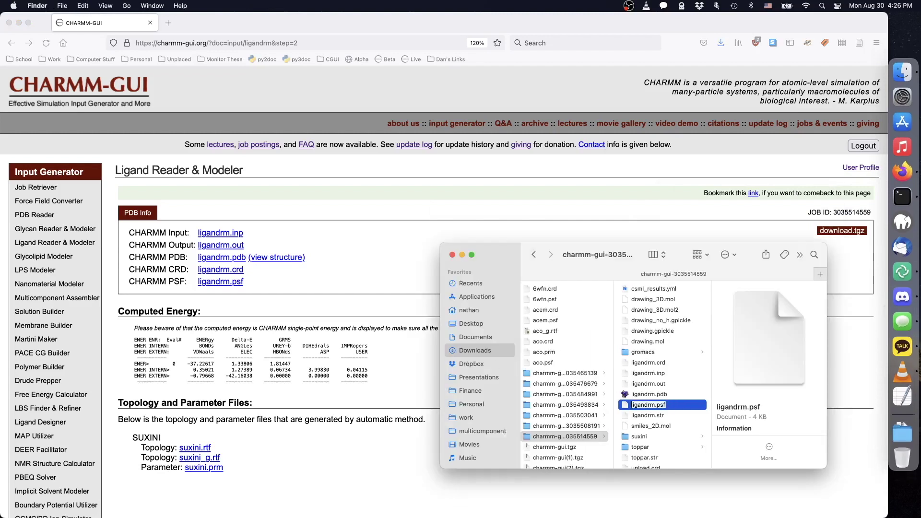
text(suxini)
key(Return)
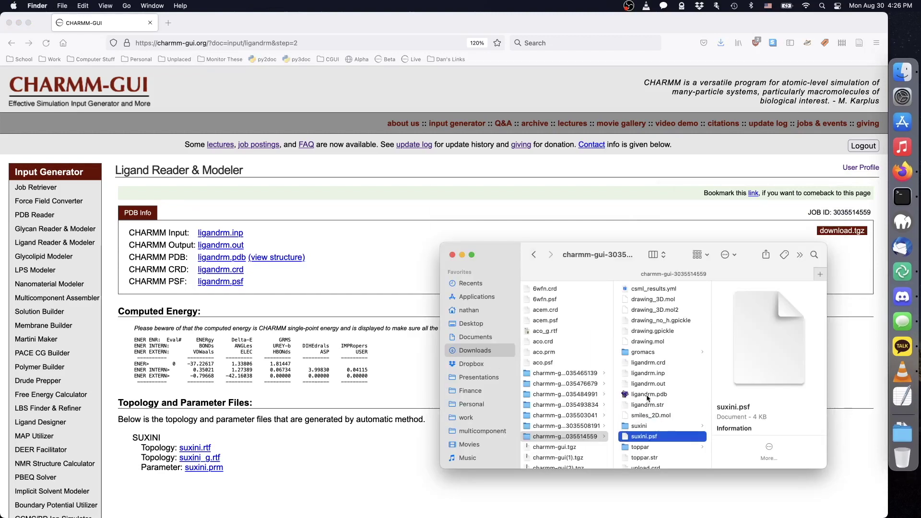
click(648, 363)
key(Return)
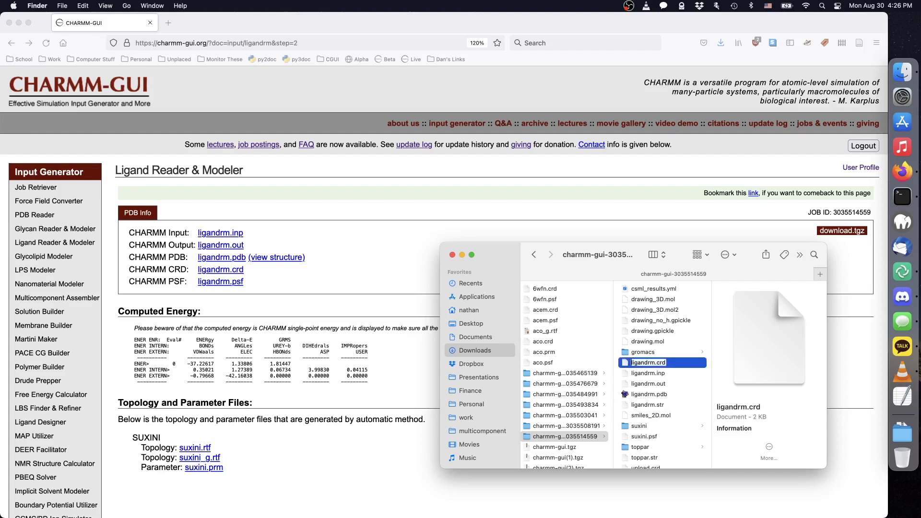
text(suxini)
key(Return)
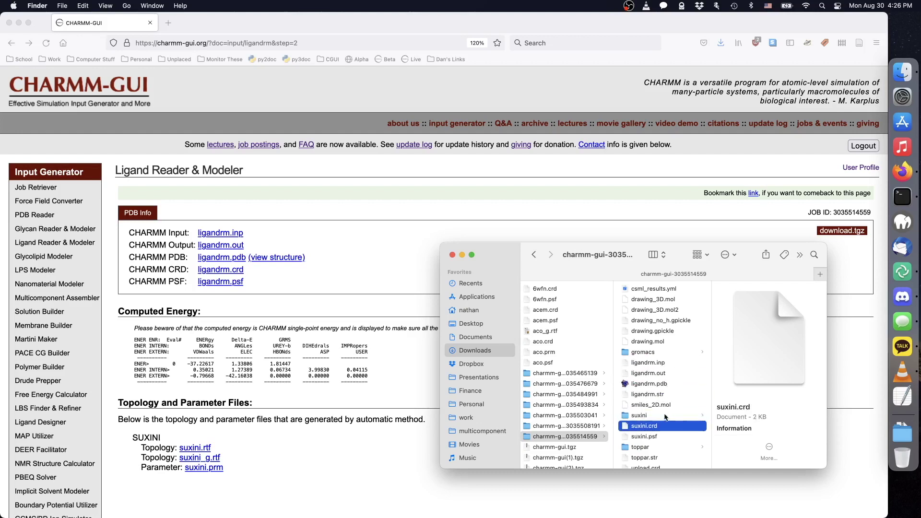
shift+click(659, 433)
drag(659, 433, 652, 415)
Move suxini.prm and suxini.rtf from the suxini folder into Downloads
click(652, 415)
click(749, 310)
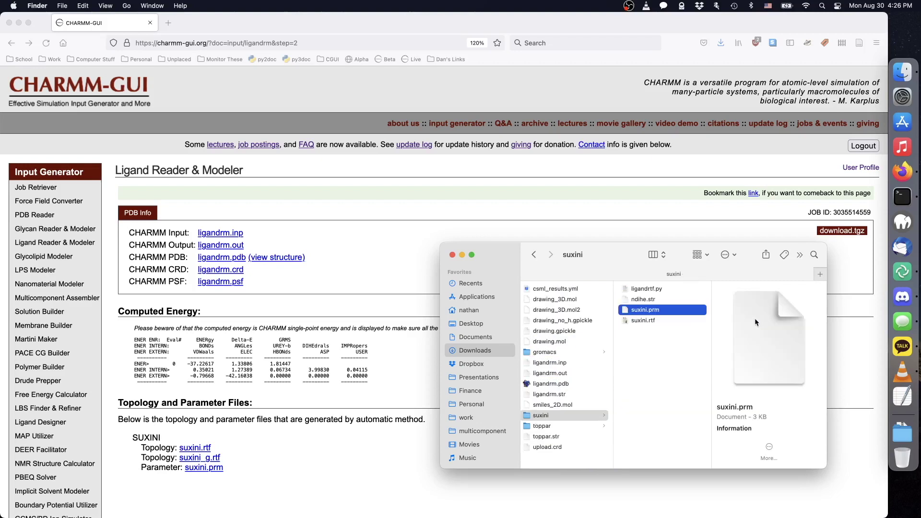
shift+click(670, 319)
drag(669, 319, 599, 318)
click(243, 262)
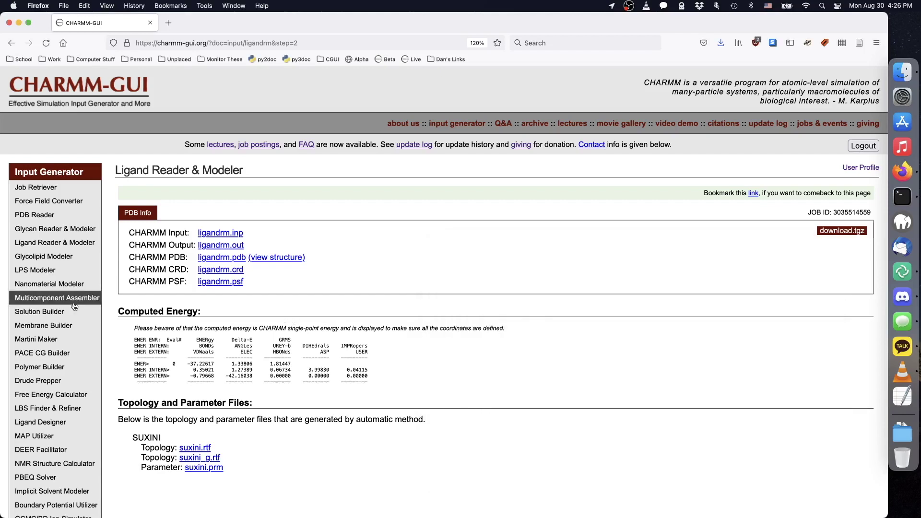
Open the Multicomponent Assembler and drag in the first eight files, starting with 6wfn.crd
click(56, 298)
scroll(768, 364, down, 5)
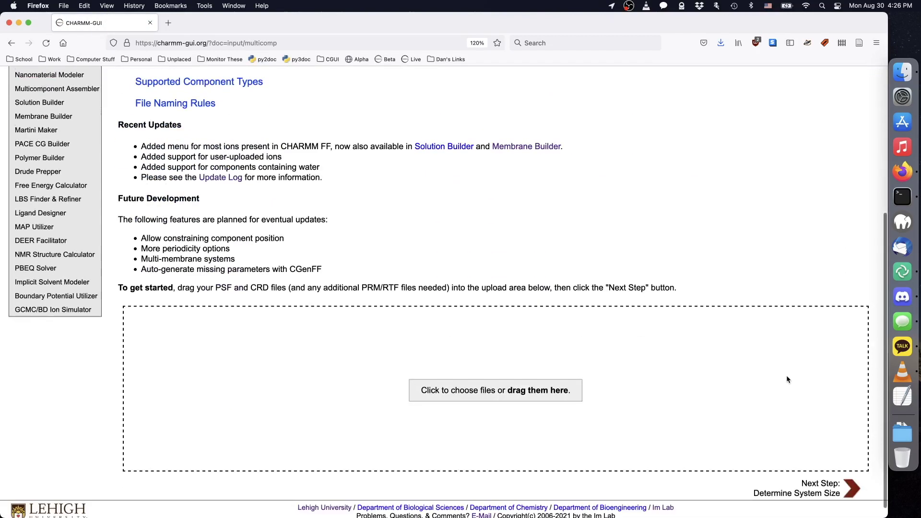
key(super+Tab)
click(566, 288)
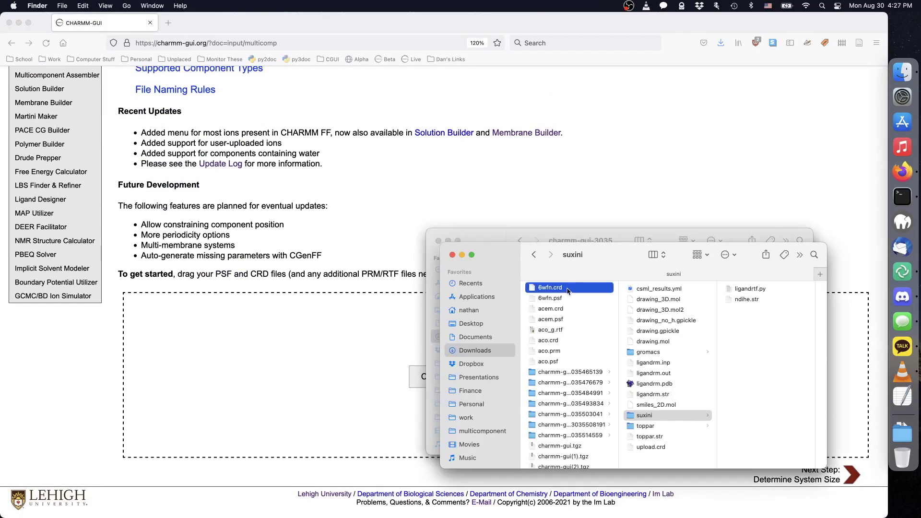
shift+click(566, 361)
drag(597, 340, 379, 367)
scroll(538, 398, down, 10)
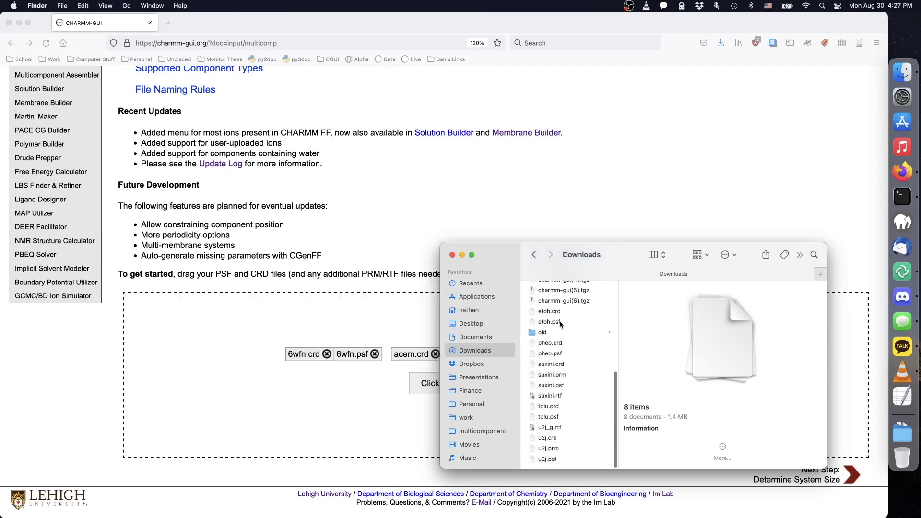
Add the etoh files and the remaining pheo-through-u2j files, then submit the upload
click(564, 311)
shift+click(565, 322)
drag(566, 322, 430, 326)
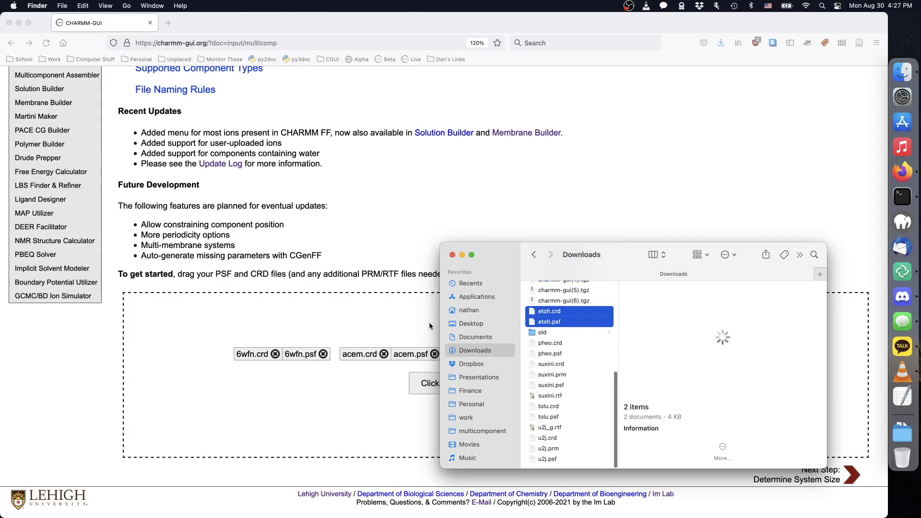
click(552, 343)
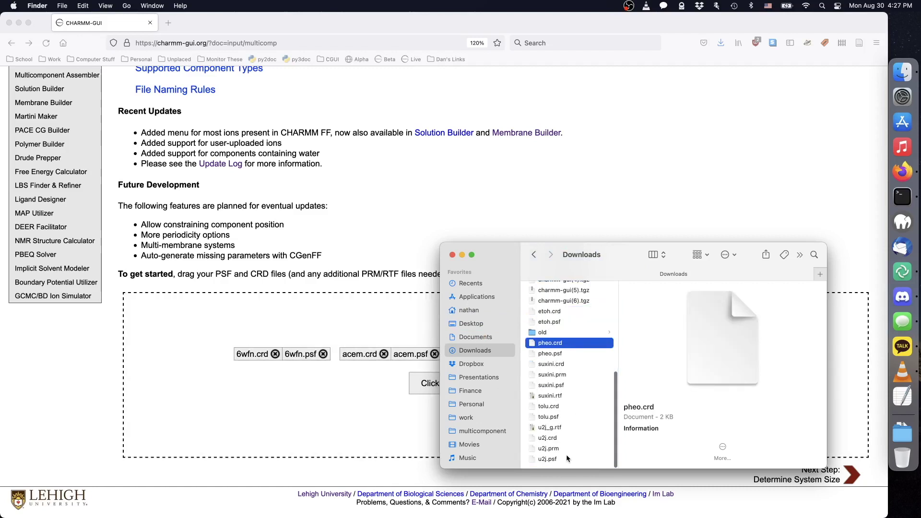
shift+click(566, 455)
drag(566, 455, 370, 397)
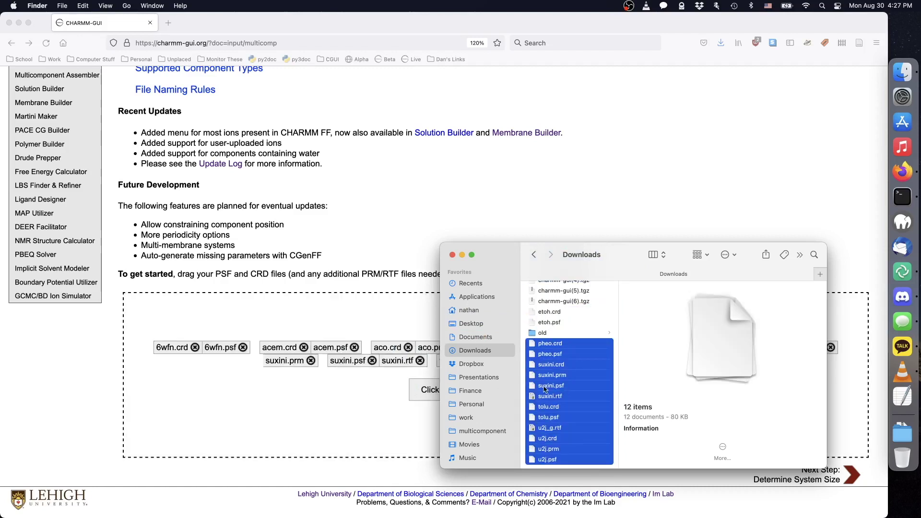
click(370, 397)
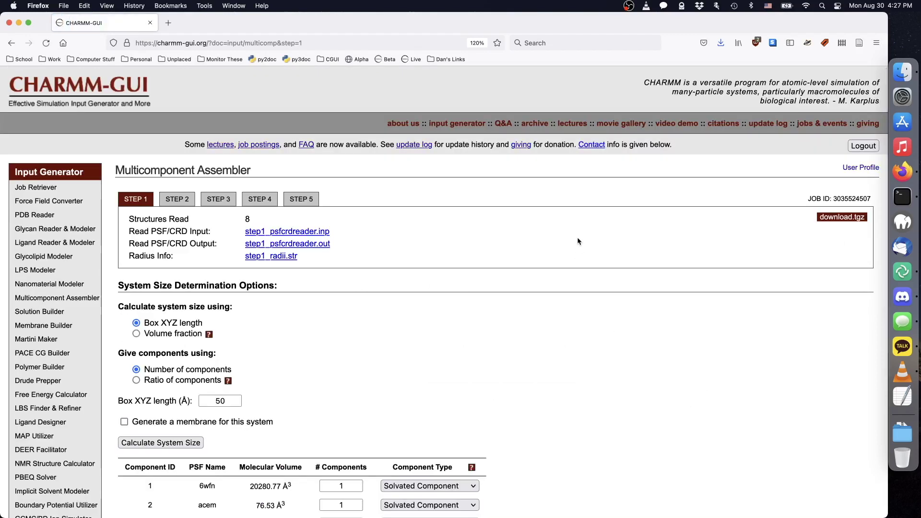
Set the box XYZ length to 53.06 Å
scroll(579, 241, down, 5)
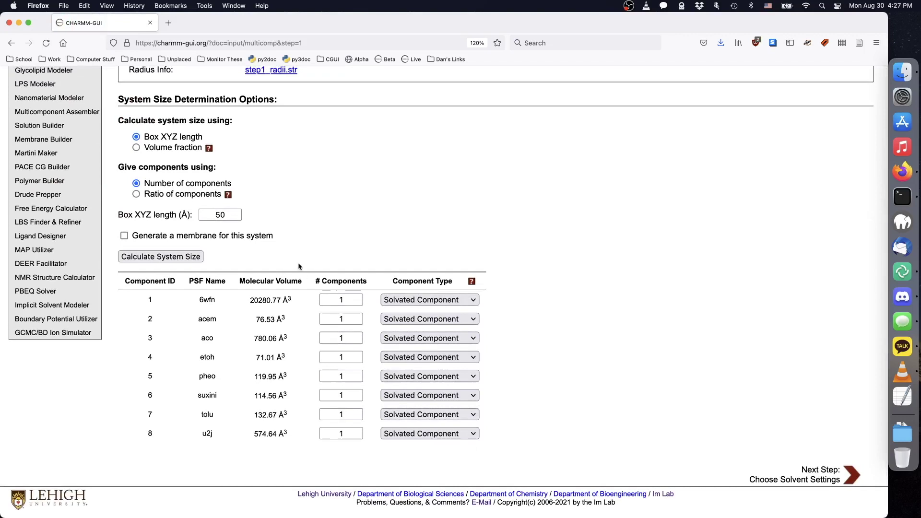
double_click(220, 215)
text(53.06)
Enter 18 each of acem, etoh, pheo, suxini and tolu, and 3 each of aco and u2j
double_click(341, 319)
text(18)
key(Tab)
key(Tab)
key(Tab)
key(Tab)
text(18)
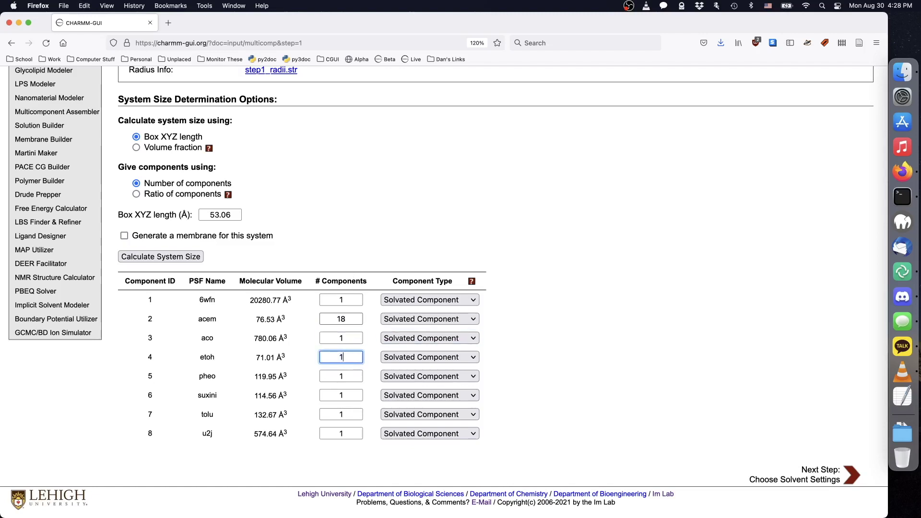
key(Tab)
key(Tab)
text(18)
key(Tab)
key(Tab)
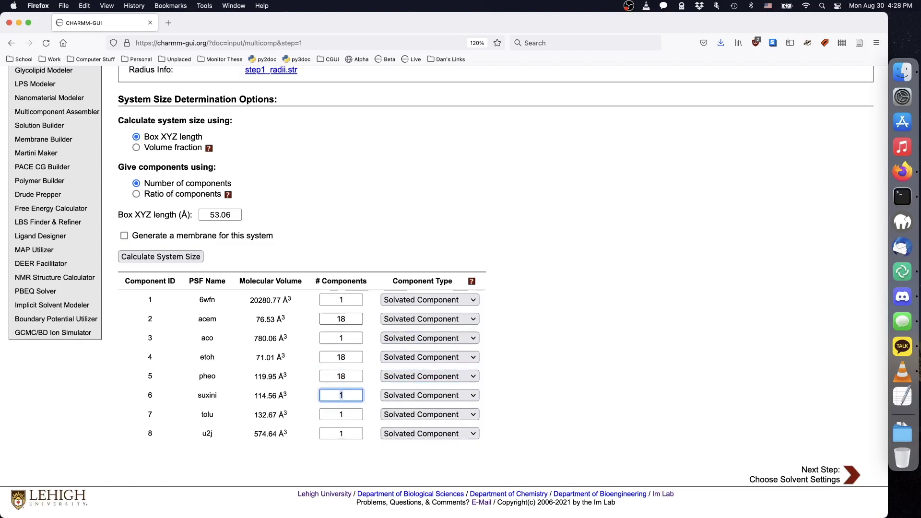
text(18)
key(Tab)
key(Tab)
text(18)
key(Tab)
key(Tab)
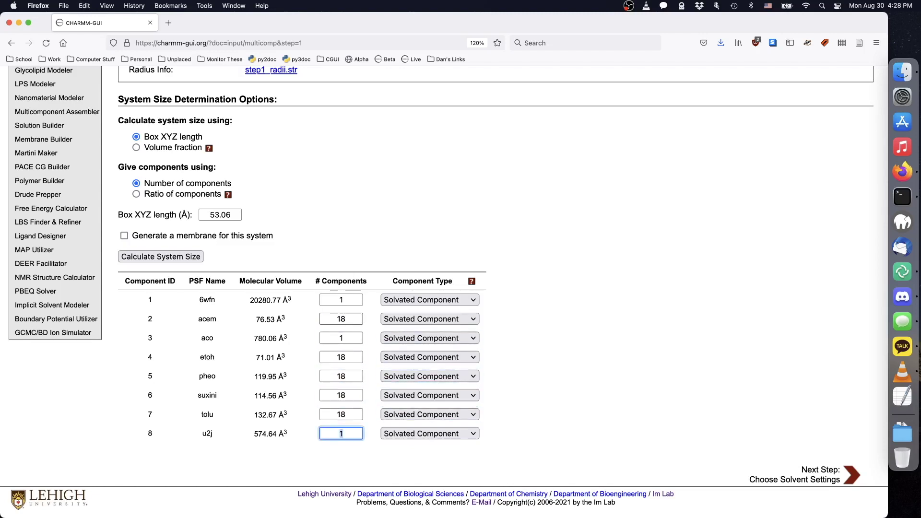
text(3)
double_click(351, 338)
text(3)
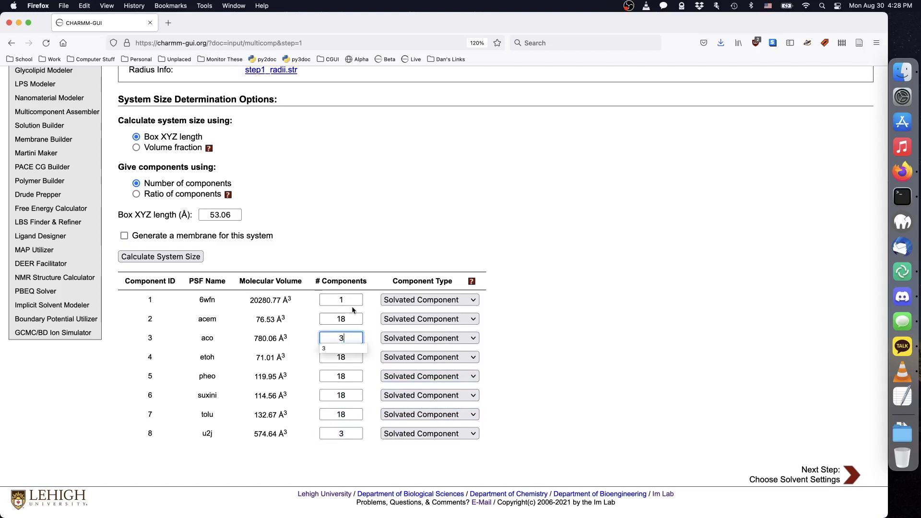
Calculate the system size and proceed to packing the components
click(350, 259)
click(191, 258)
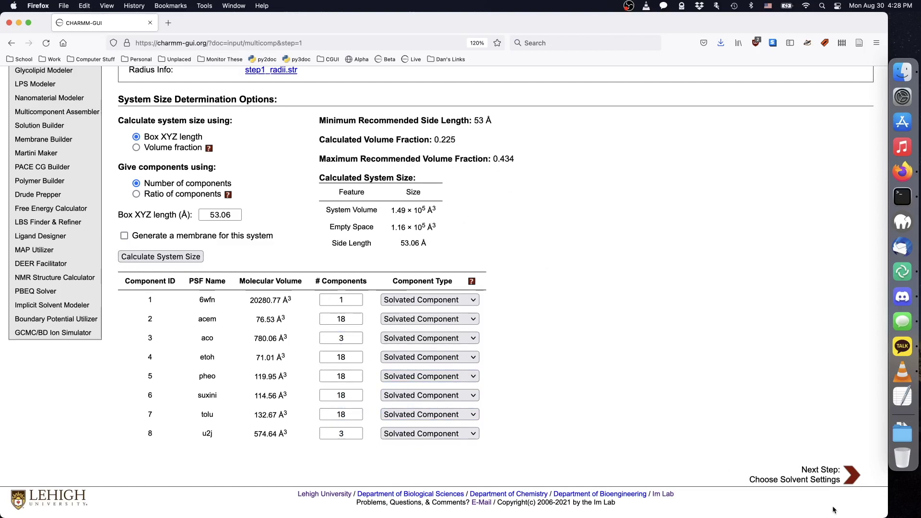
click(840, 482)
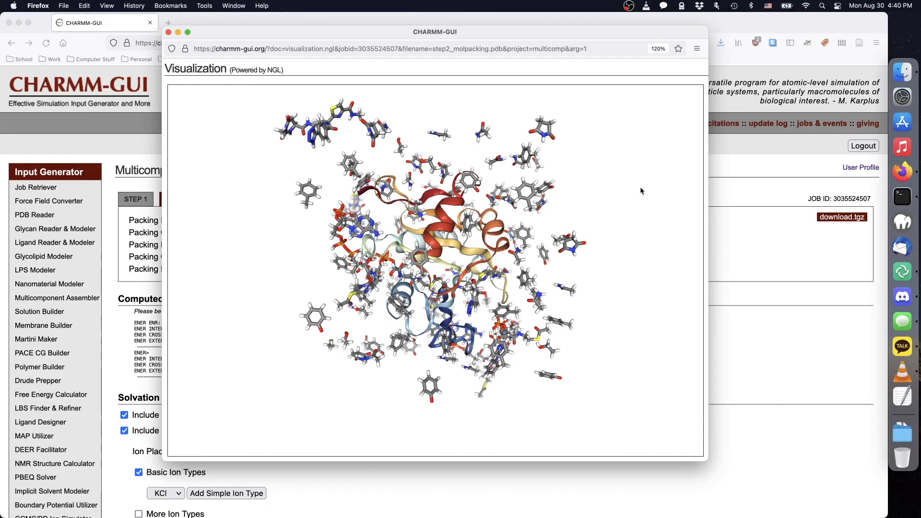
Rotate the packed protein-ligand structure in the NGL viewer, then close the viewer
drag(635, 237, 555, 182)
key(super+w)
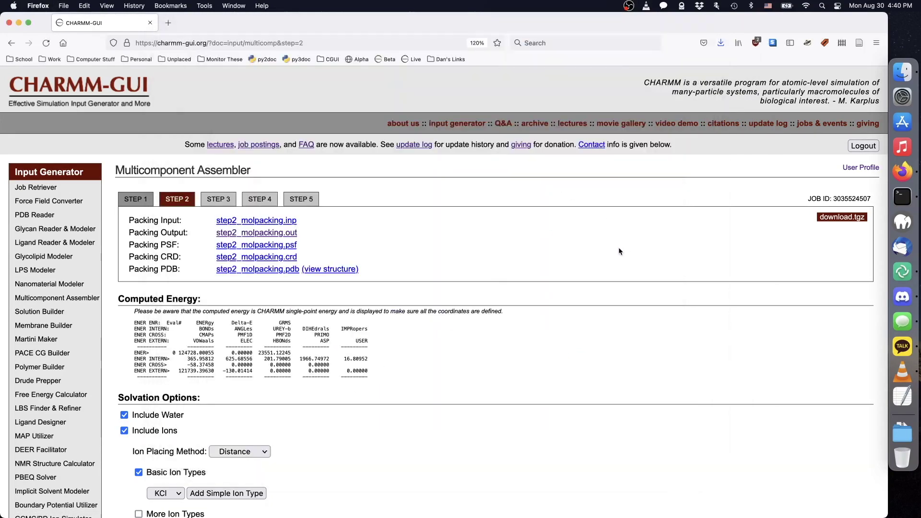